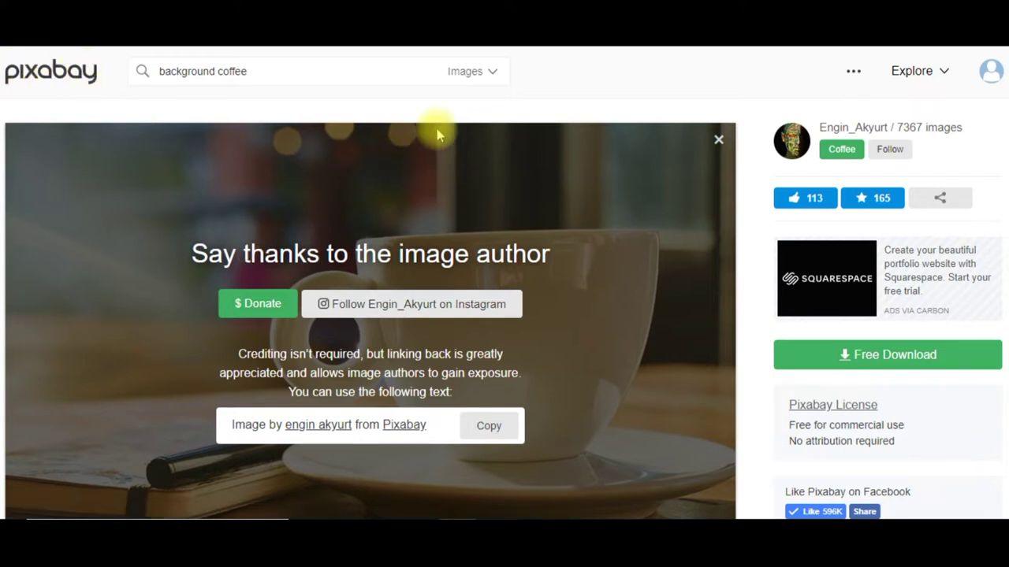
- Check Pixabay's media type list, then rerun the 'background coffee' search to show 862 free images
{"action": "left_click", "coordinate": [492, 71]}
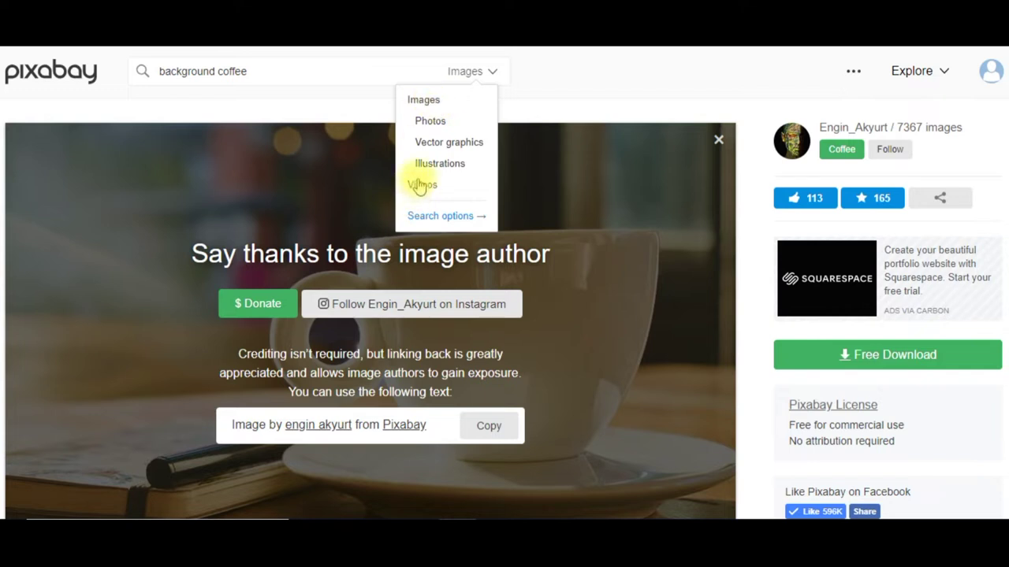
{"action": "left_click", "coordinate": [595, 82]}
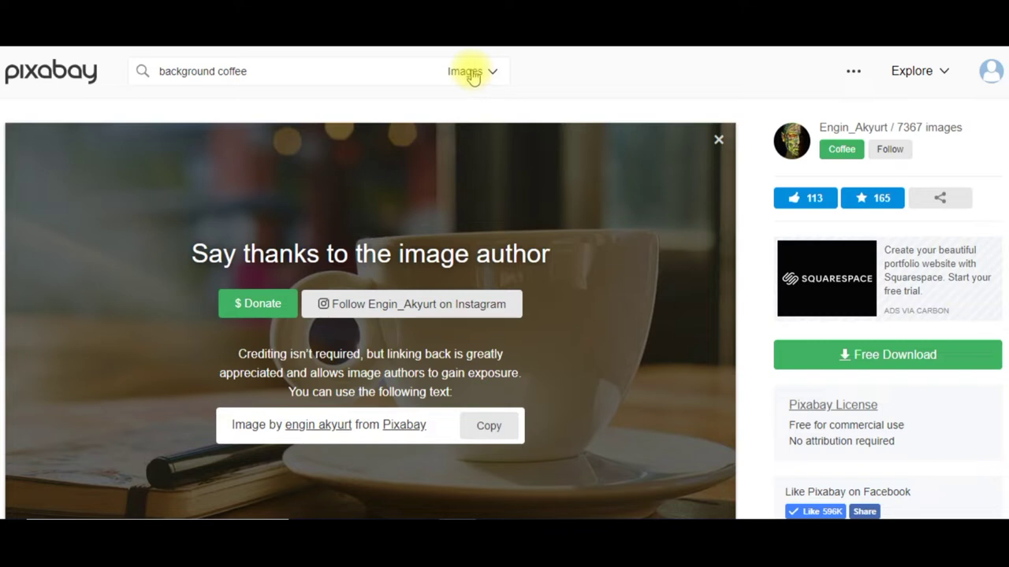
{"action": "left_click", "coordinate": [386, 66]}
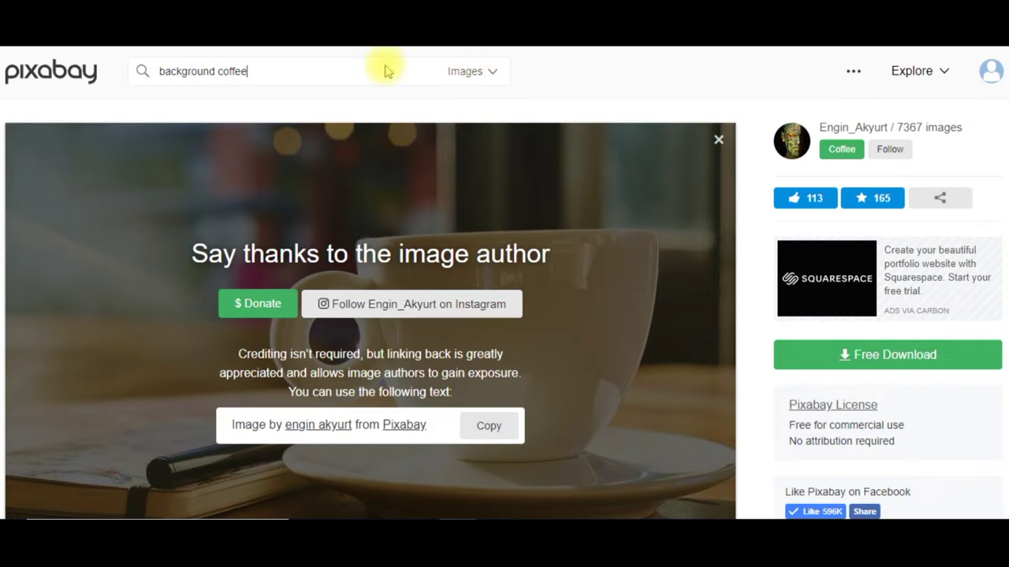
{"action": "key", "text": "Return"}
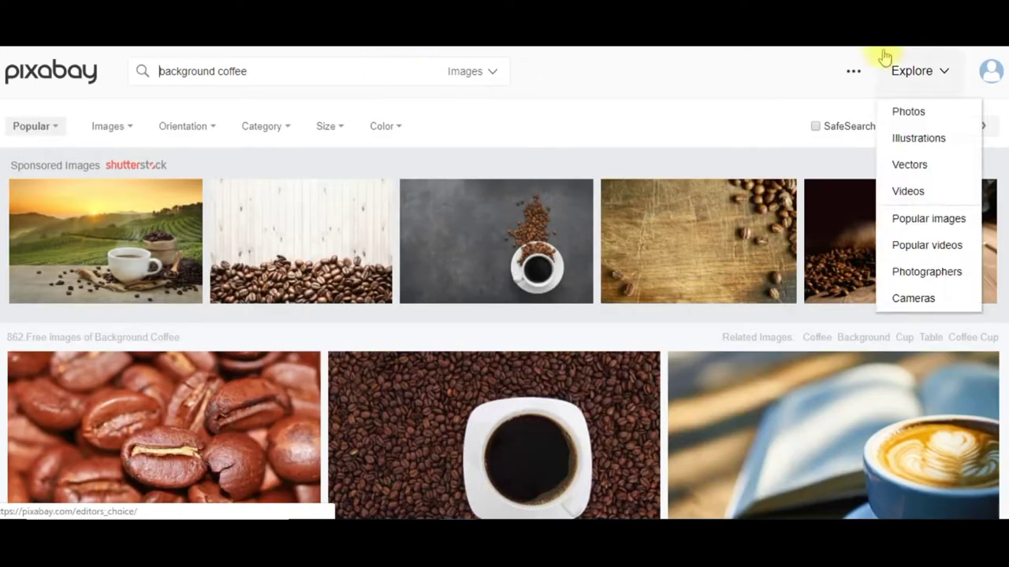
- Search Pixabay for bell icon images
{"action": "scroll", "coordinate": [504, 283], "scroll_direction": "down", "scroll_amount": 10}
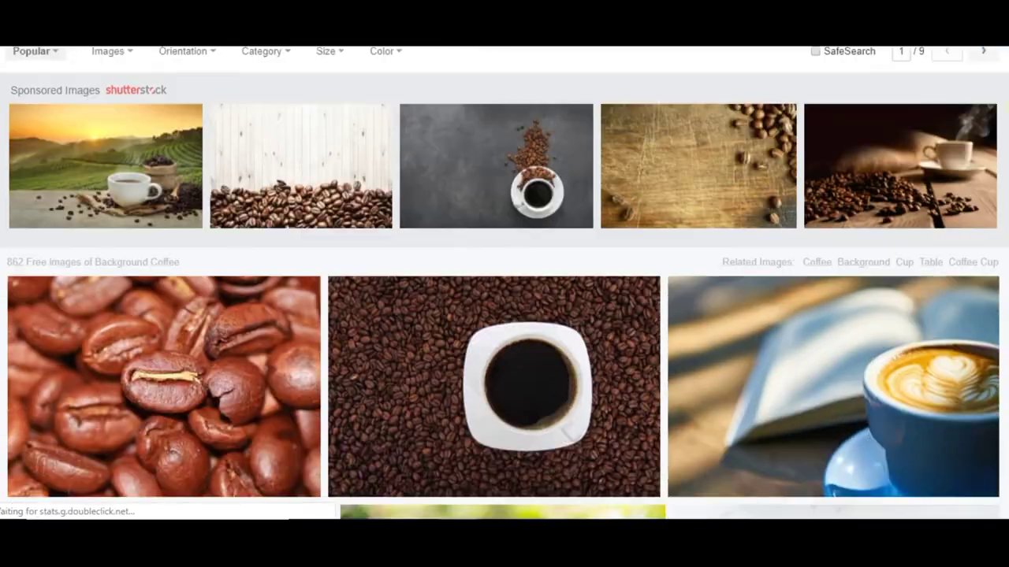
{"action": "scroll", "coordinate": [505, 284], "scroll_direction": "down", "scroll_amount": 8}
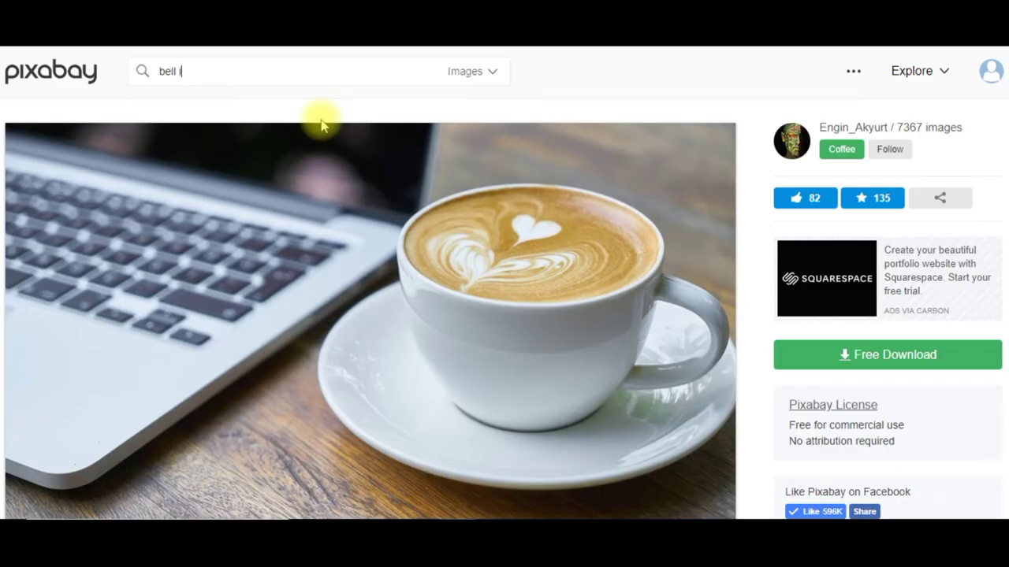
{"action": "key", "text": "Return"}
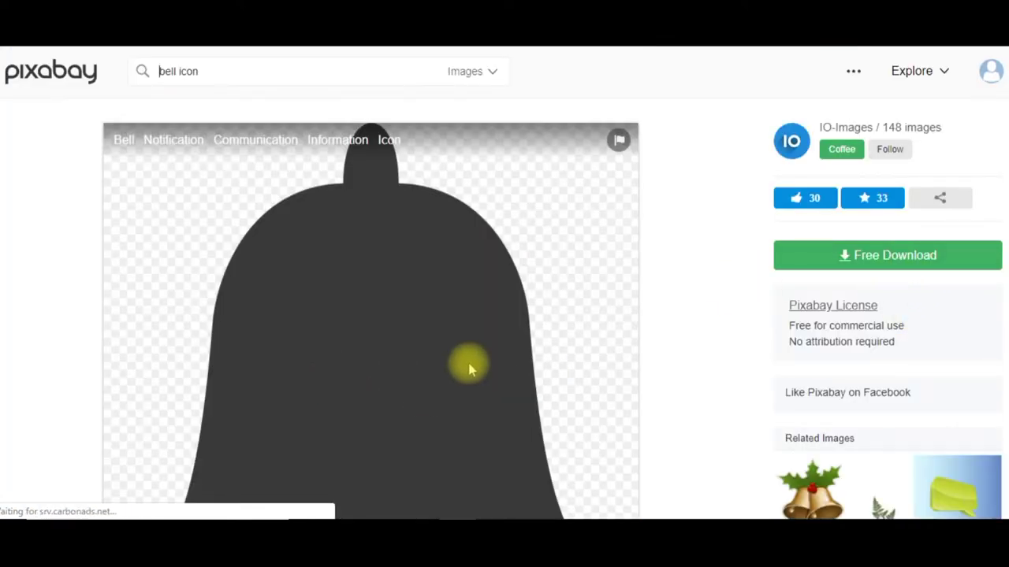
- Search Pixabay for 'subscribe button' images, then replace the query with 'pointing woman'
{"action": "left_click", "coordinate": [231, 71]}
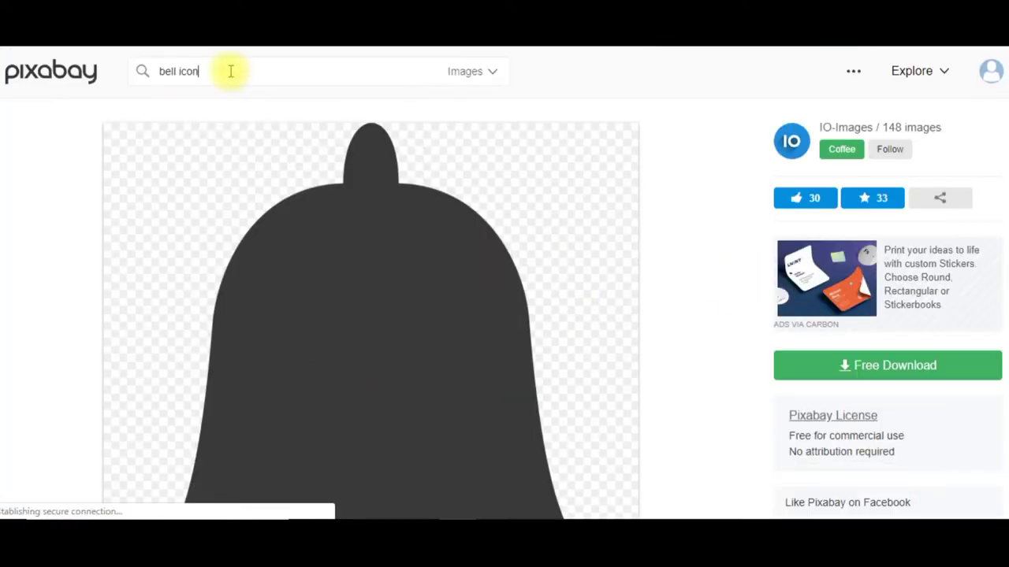
{"action": "key", "text": "BackSpace"}
{"action": "key", "text": "BackSpace"}
{"action": "key", "text": "BackSpace"}
{"action": "key", "text": "BackSpace"}
{"action": "key", "text": "BackSpace"}
{"action": "key", "text": "BackSpace"}
{"action": "key", "text": "BackSpace"}
{"action": "key", "text": "BackSpace"}
{"action": "key", "text": "BackSpace"}
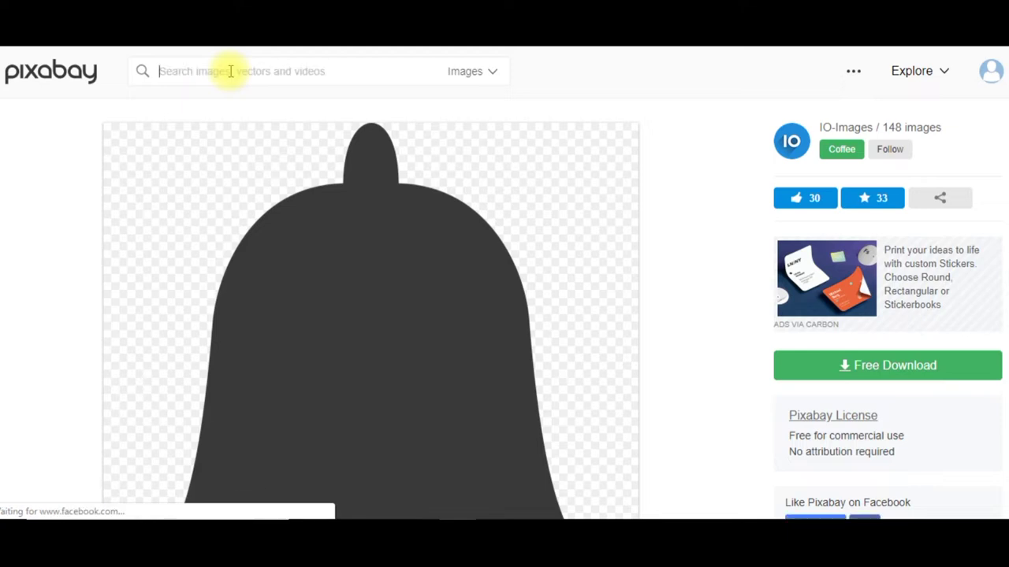
{"action": "type", "text": "subscribe button"}
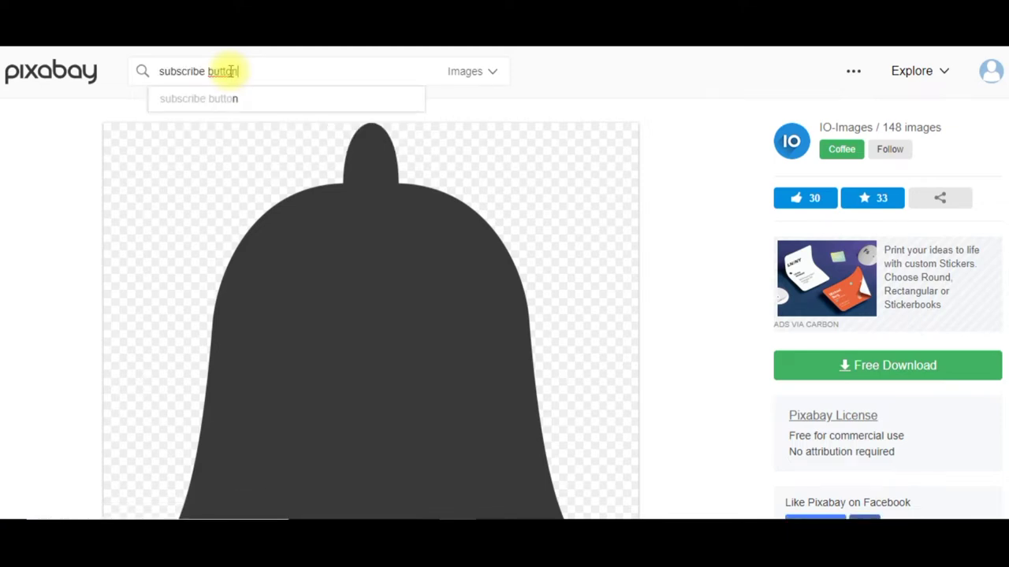
{"action": "key", "text": "Return"}
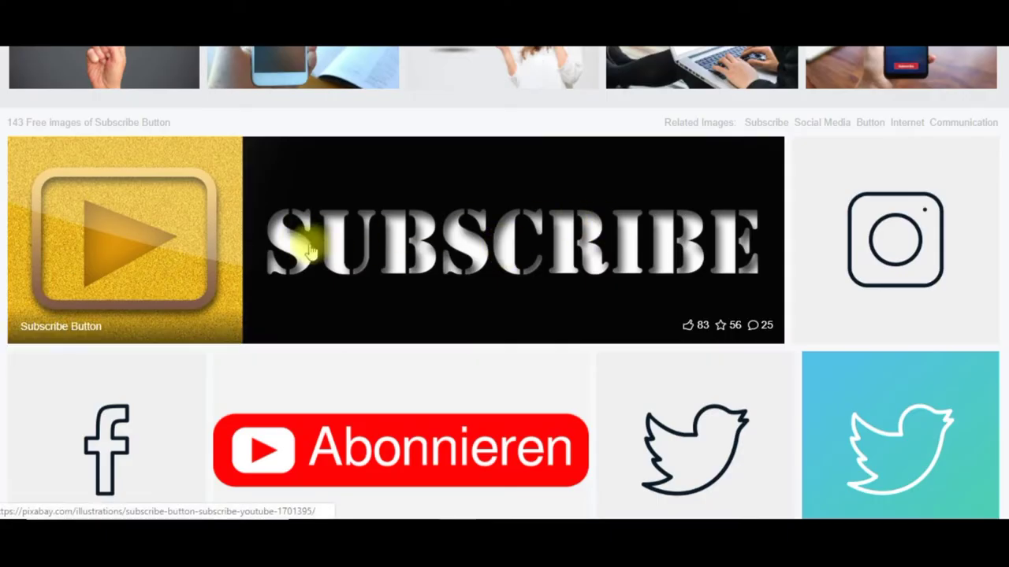
{"action": "scroll", "coordinate": [658, 234], "scroll_direction": "up", "scroll_amount": 3}
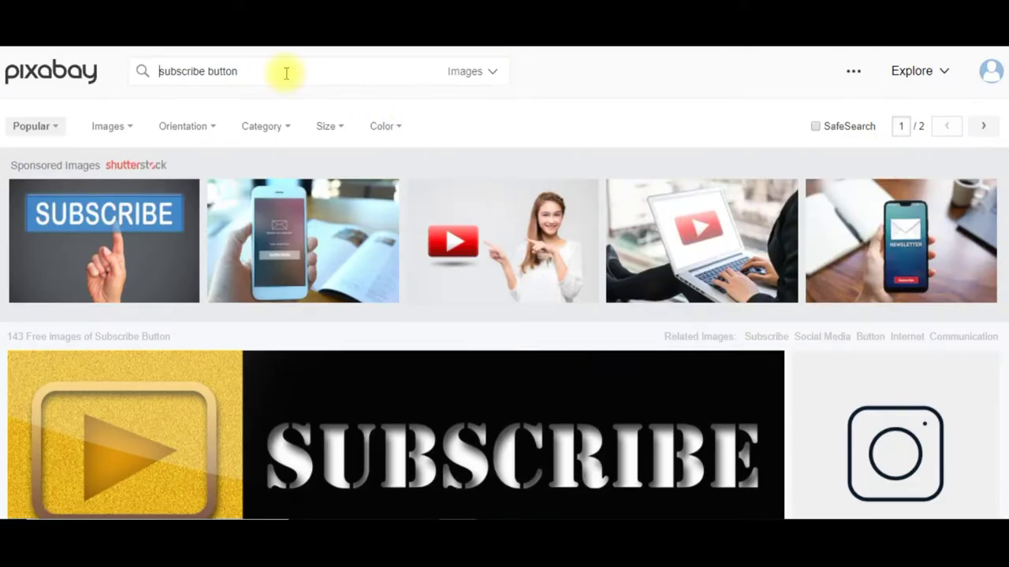
{"action": "left_click_drag", "start_coordinate": [286, 71], "coordinate": [140, 71]}
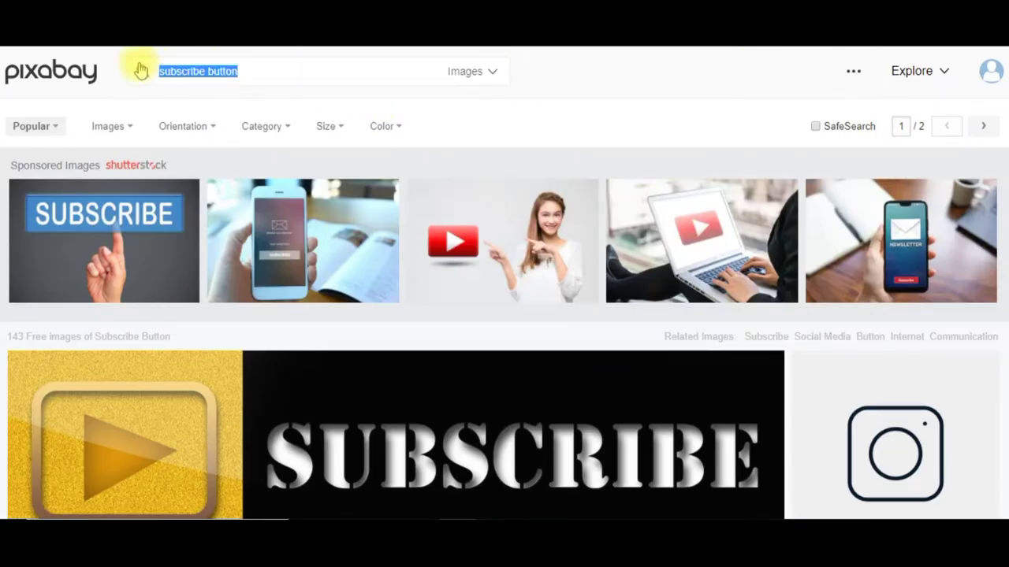
{"action": "type", "text": "p"}
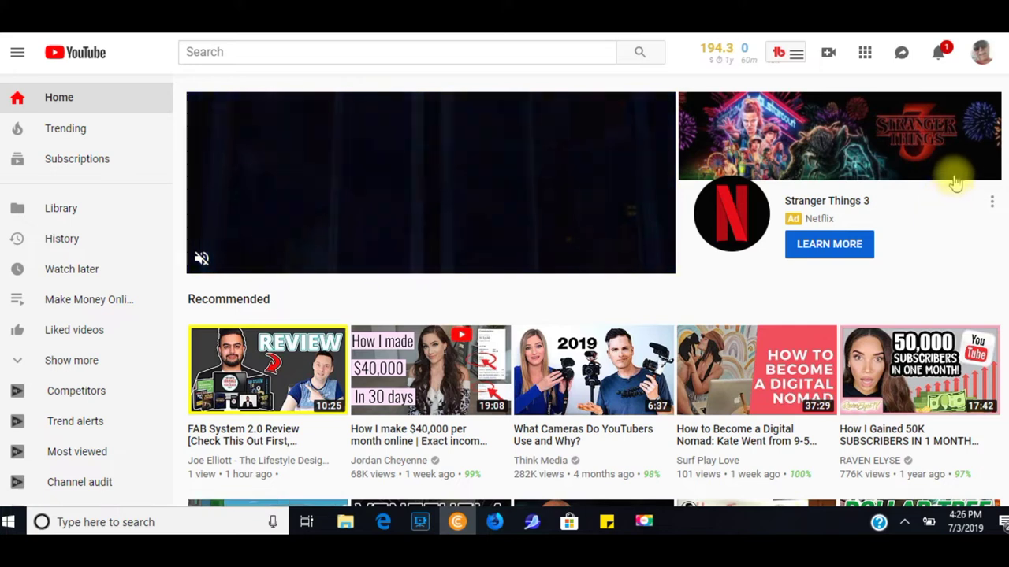
- Search YouTube for 'bell sound effect ding' limited to Creative Commons videos
{"action": "left_click", "coordinate": [284, 54]}
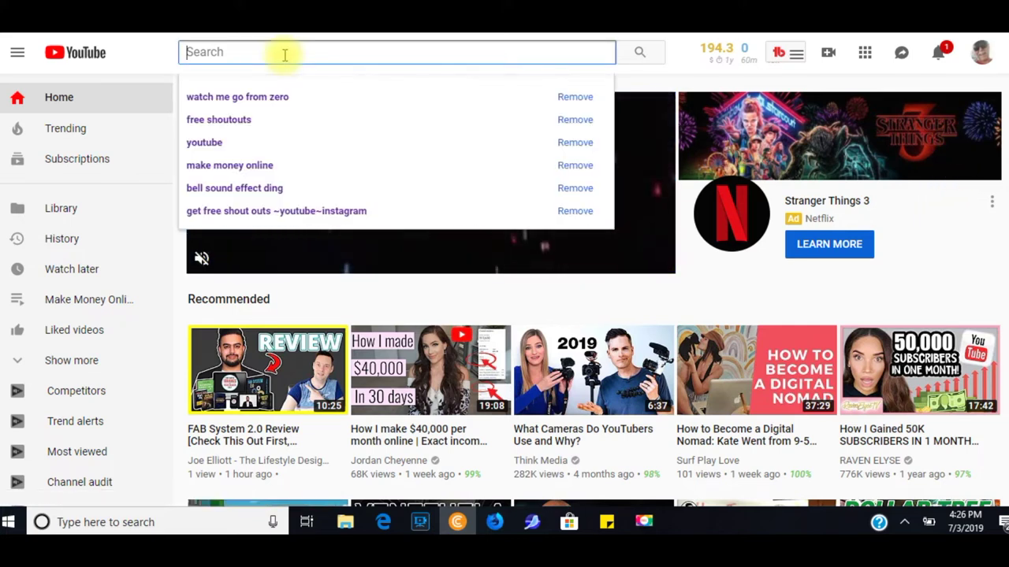
{"action": "type", "text": "bell"}
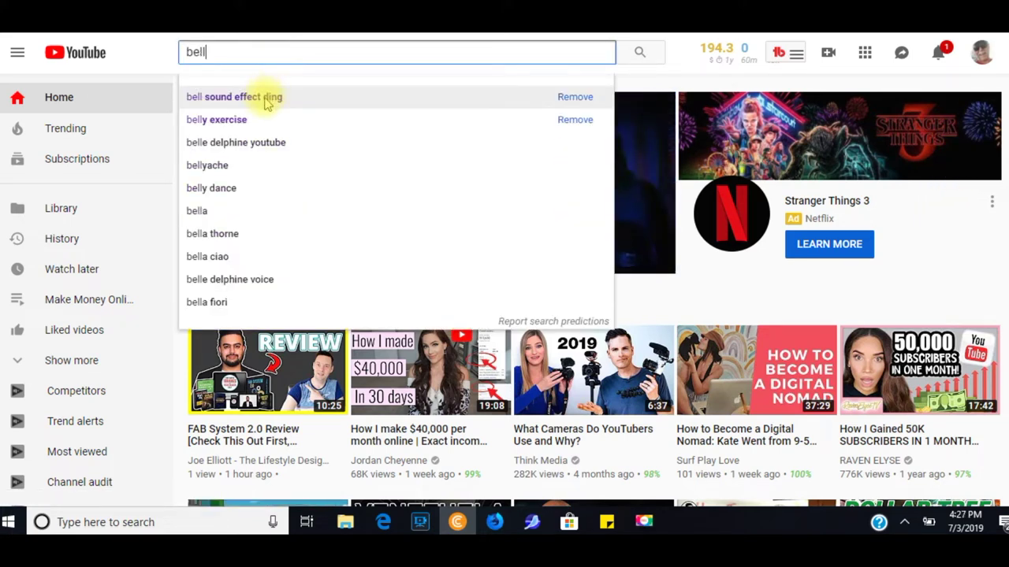
{"action": "left_click", "coordinate": [268, 102]}
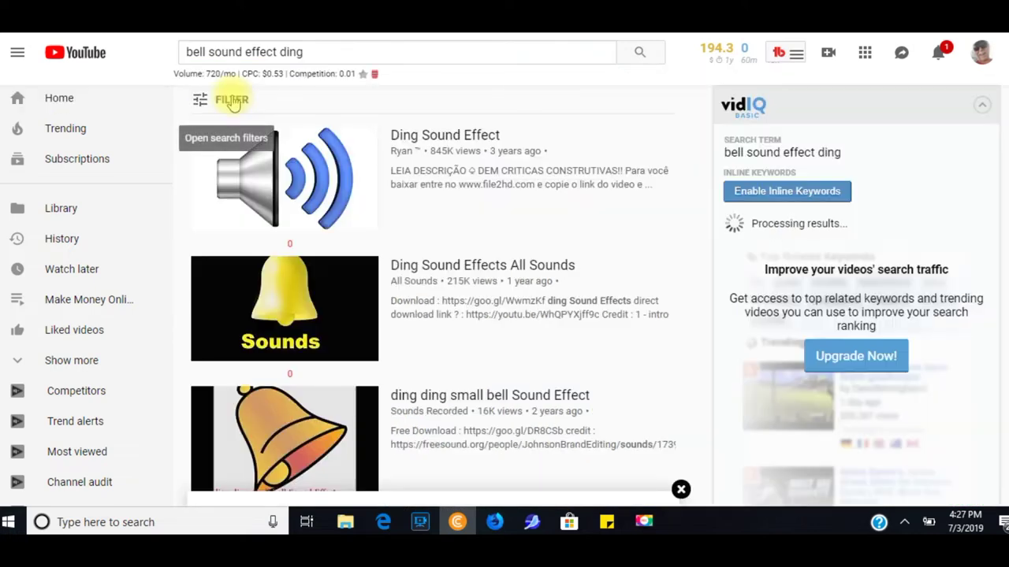
{"action": "left_click", "coordinate": [226, 102]}
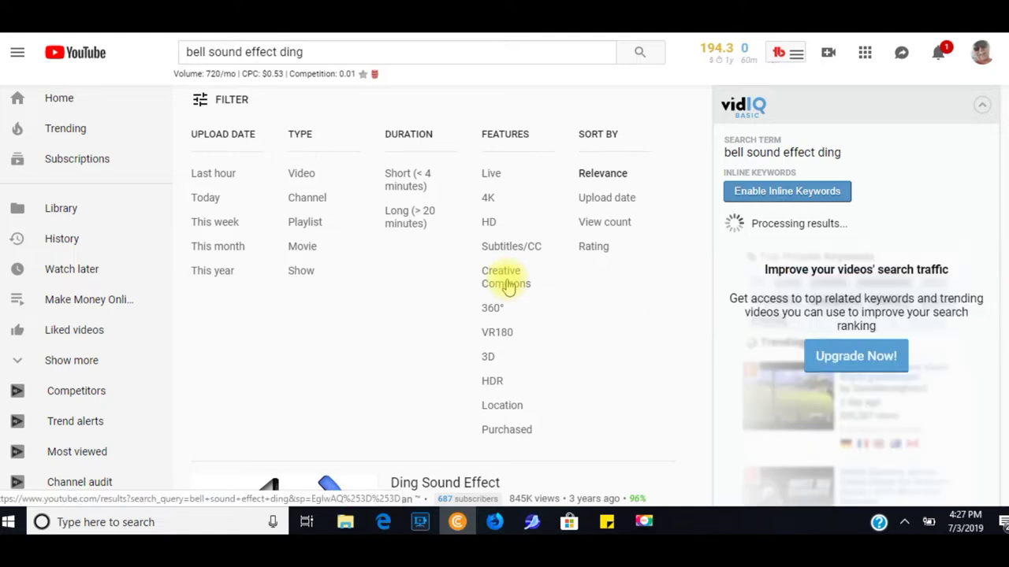
{"action": "left_click", "coordinate": [505, 278]}
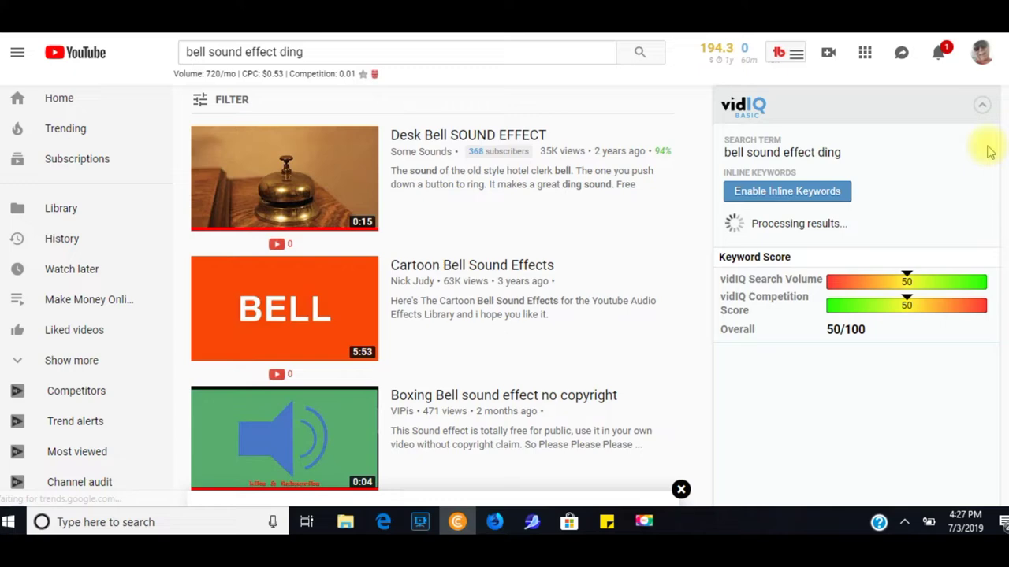
- Play the Bell Sound Ring Sound video, stop autoplay, and confirm its Creative Commons Attribution license
{"action": "scroll", "coordinate": [780, 149], "scroll_direction": "down", "scroll_amount": 1}
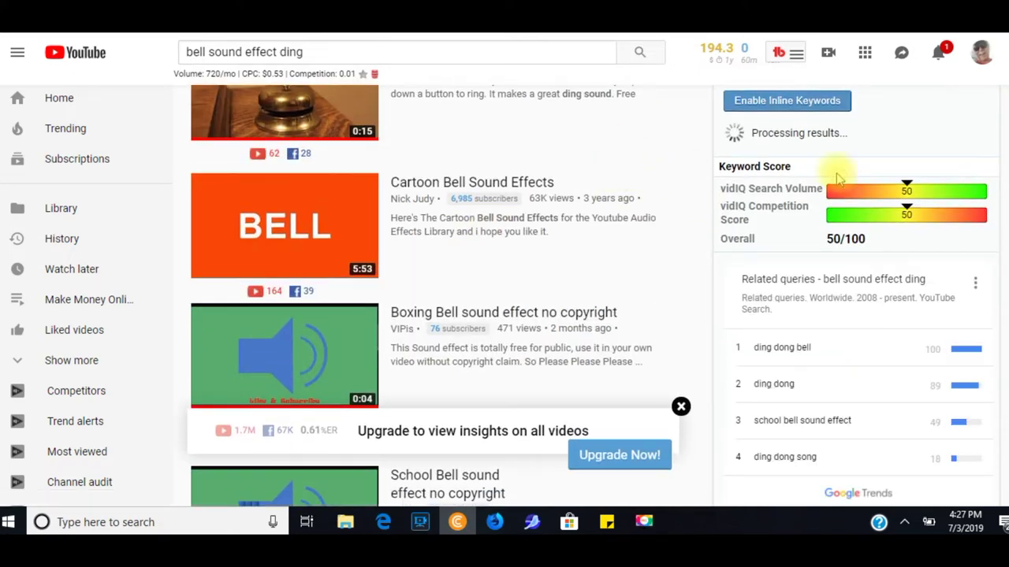
{"action": "scroll", "coordinate": [378, 283], "scroll_direction": "down", "scroll_amount": 3}
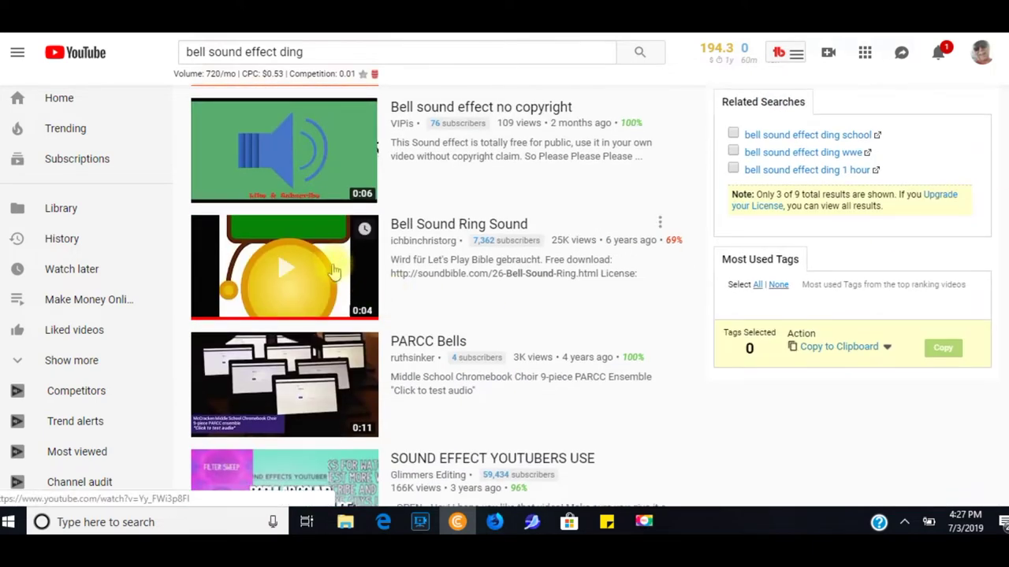
{"action": "left_click", "coordinate": [325, 272]}
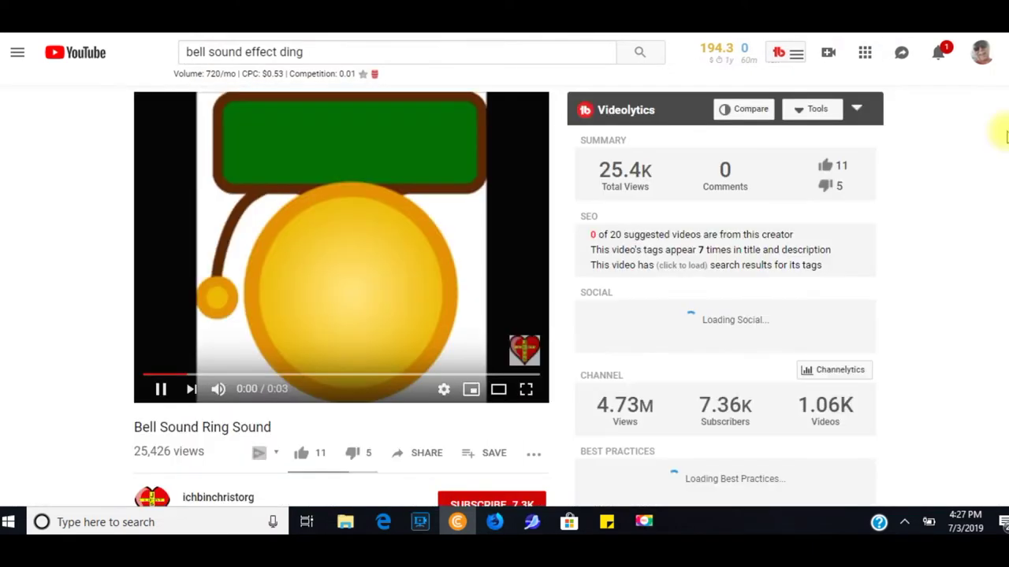
{"action": "left_click", "coordinate": [160, 388]}
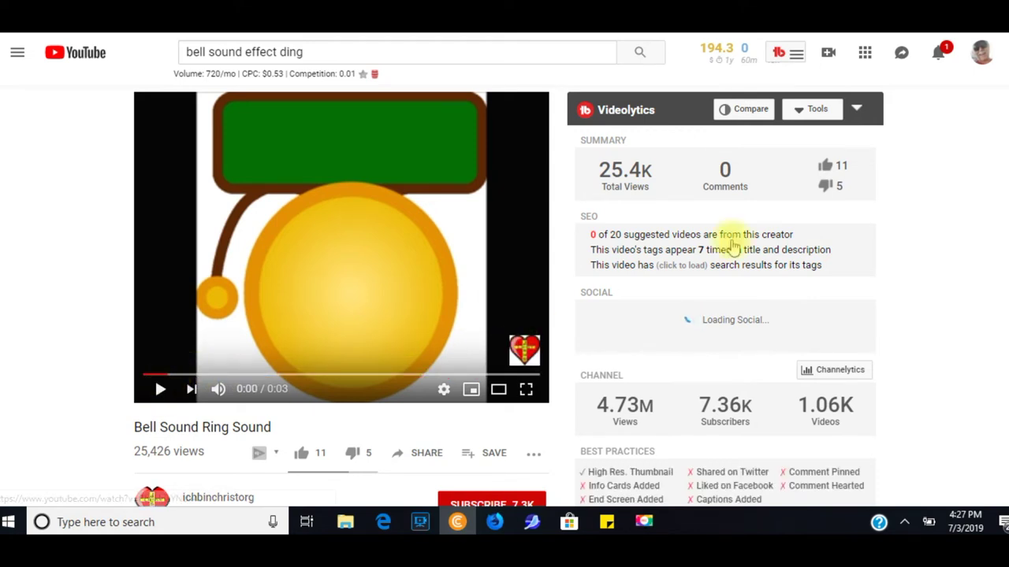
{"action": "scroll", "coordinate": [278, 382], "scroll_direction": "down", "scroll_amount": 1}
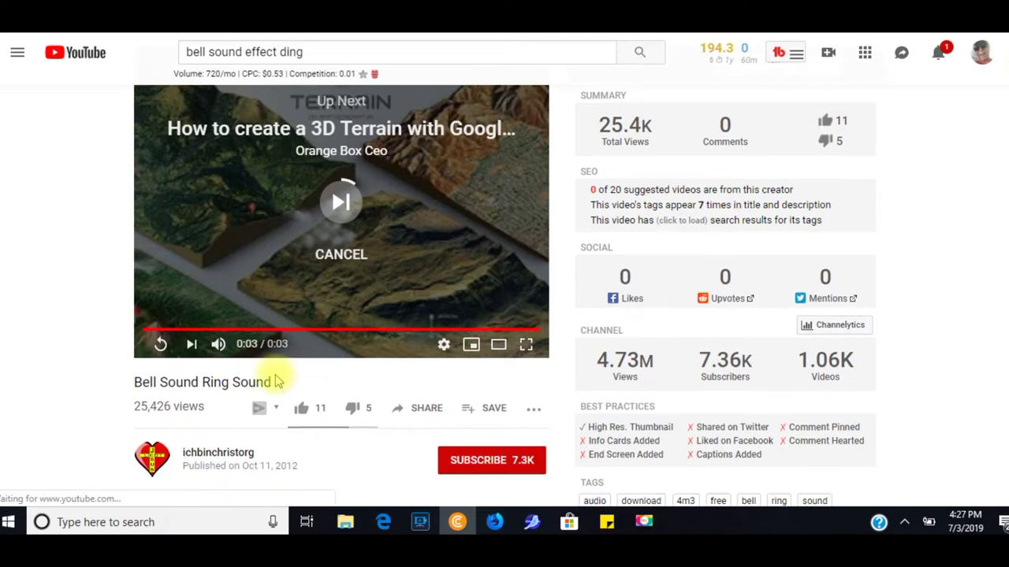
{"action": "left_click", "coordinate": [230, 331]}
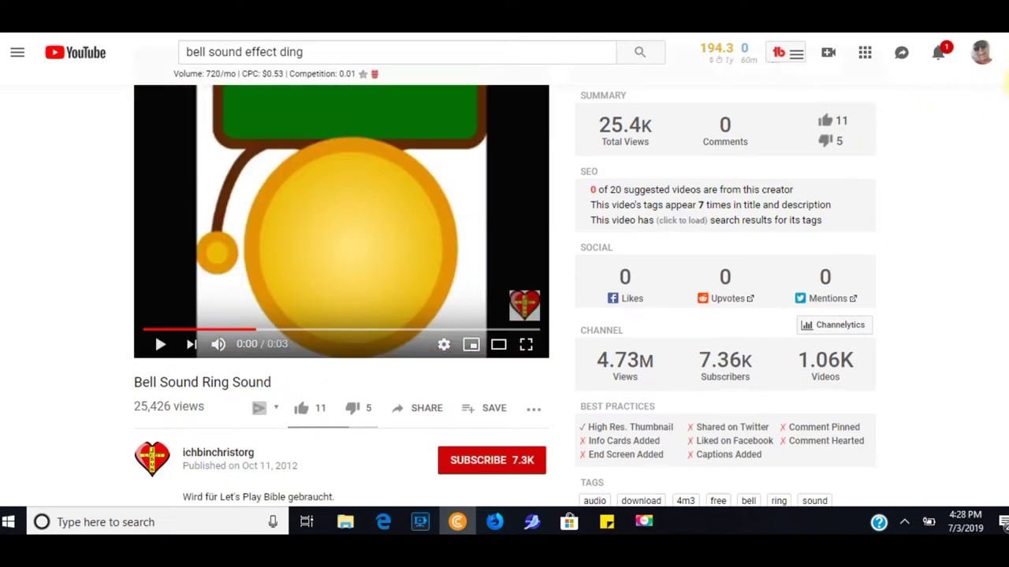
{"action": "scroll", "coordinate": [713, 186], "scroll_direction": "down", "scroll_amount": 4}
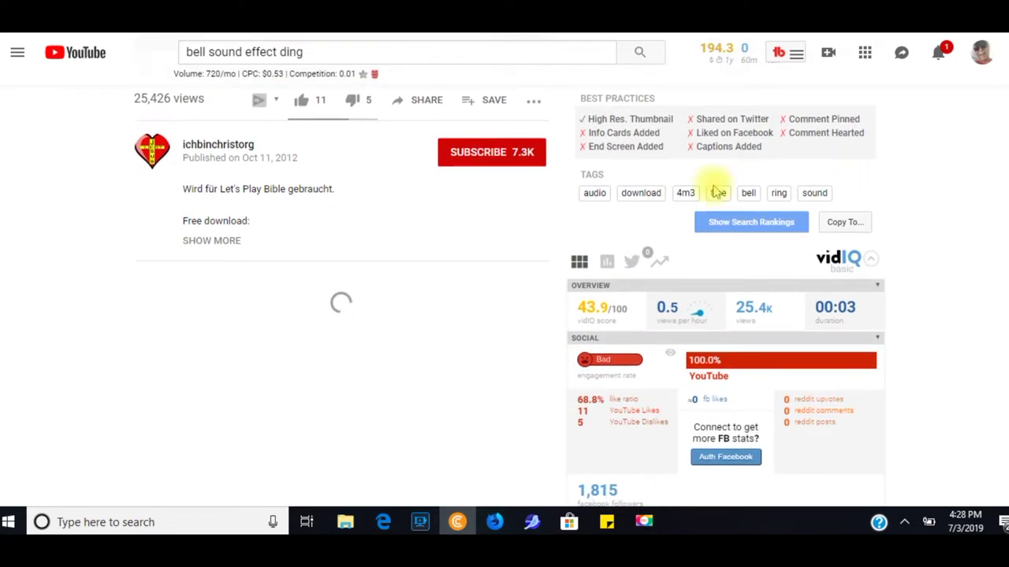
{"action": "left_click", "coordinate": [208, 241]}
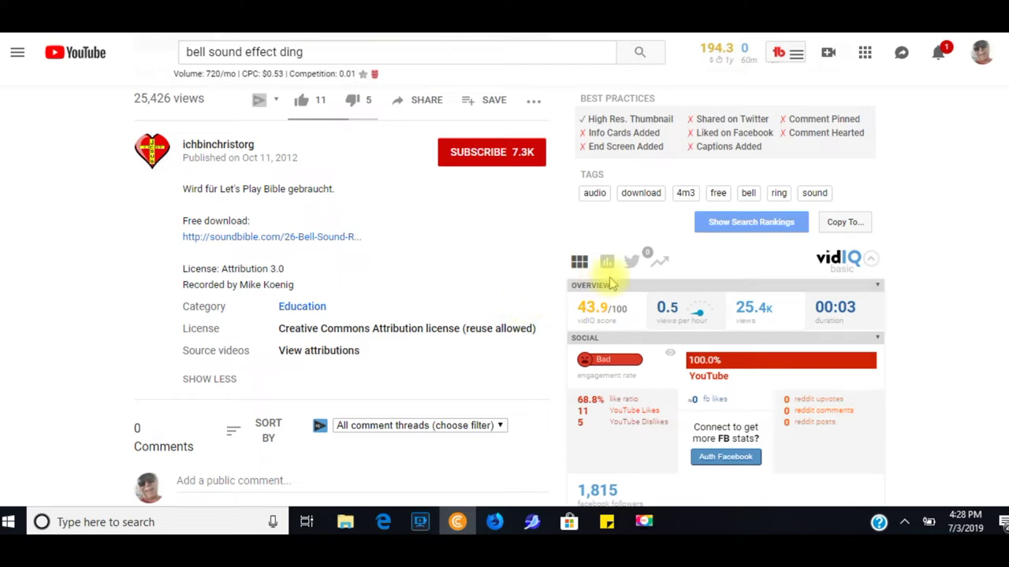
{"action": "scroll", "coordinate": [912, 139], "scroll_direction": "up", "scroll_amount": 5}
{"action": "triple_click", "coordinate": [189, 52]}
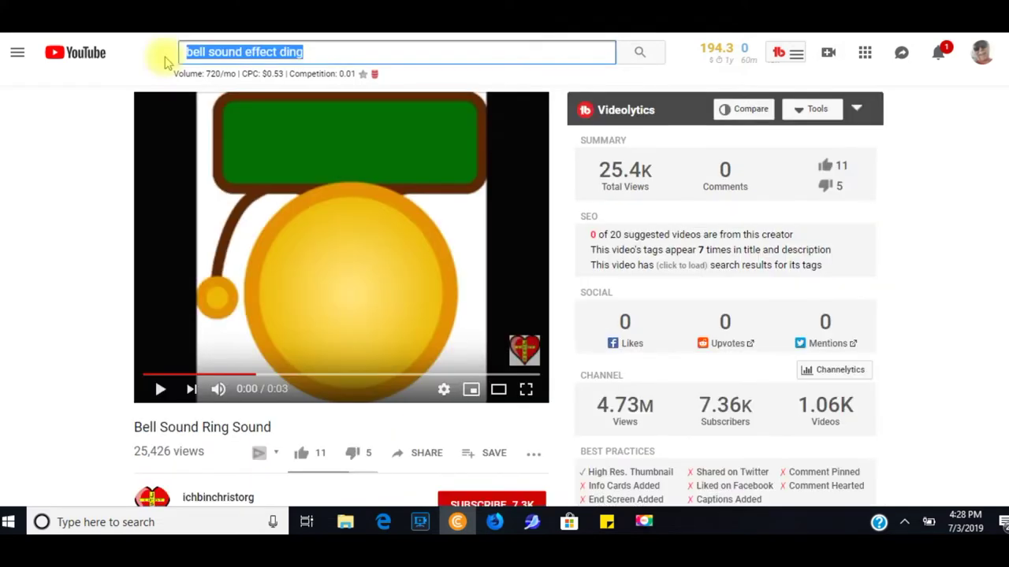
- Search YouTube for 'mouse click sound' with the Creative Commons filter and open the Mouse Clicking Sound Effect video
{"action": "type", "text": "mos"}
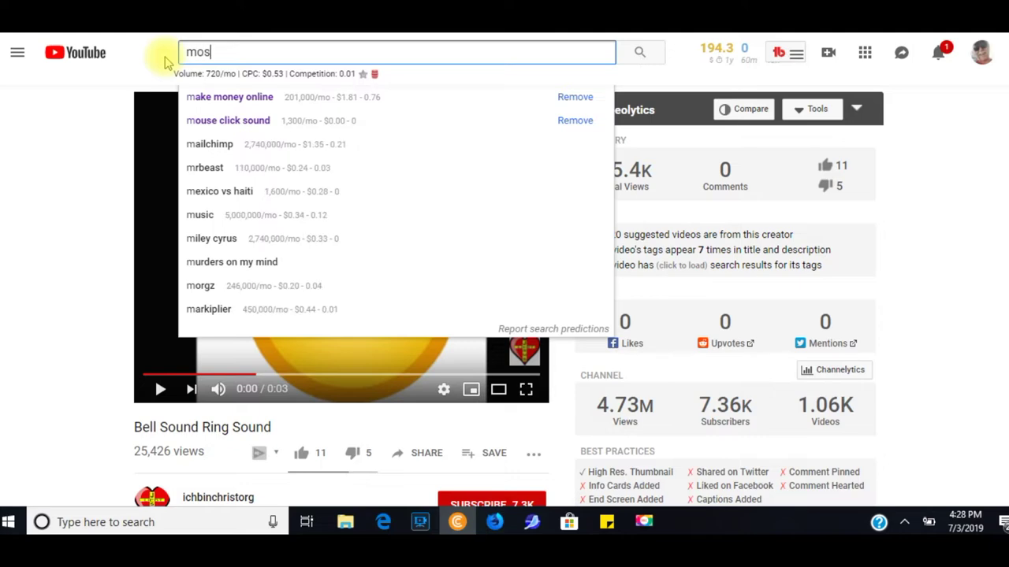
{"action": "key", "text": "BackSpace"}
{"action": "type", "text": "use"}
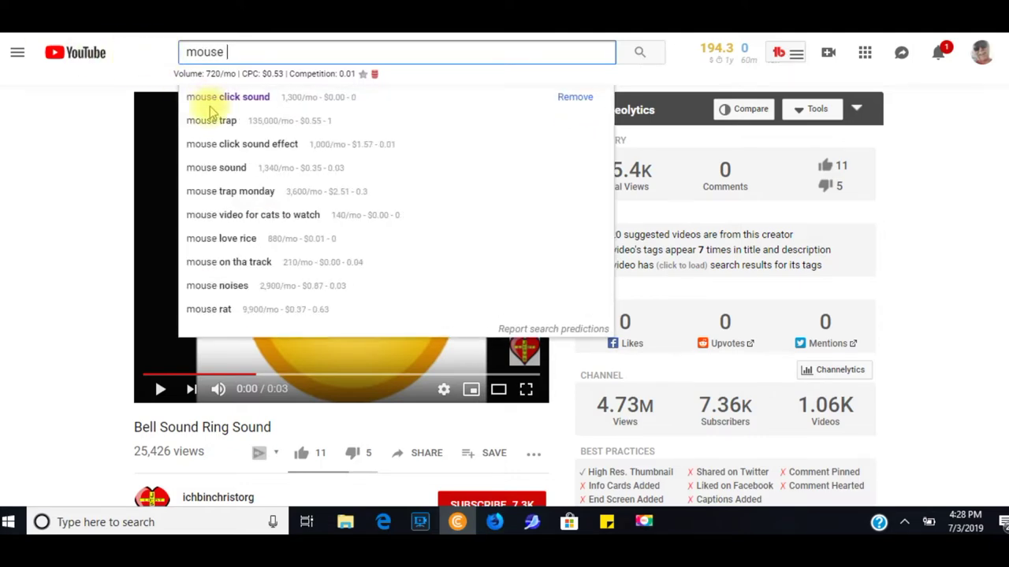
{"action": "left_click", "coordinate": [210, 101]}
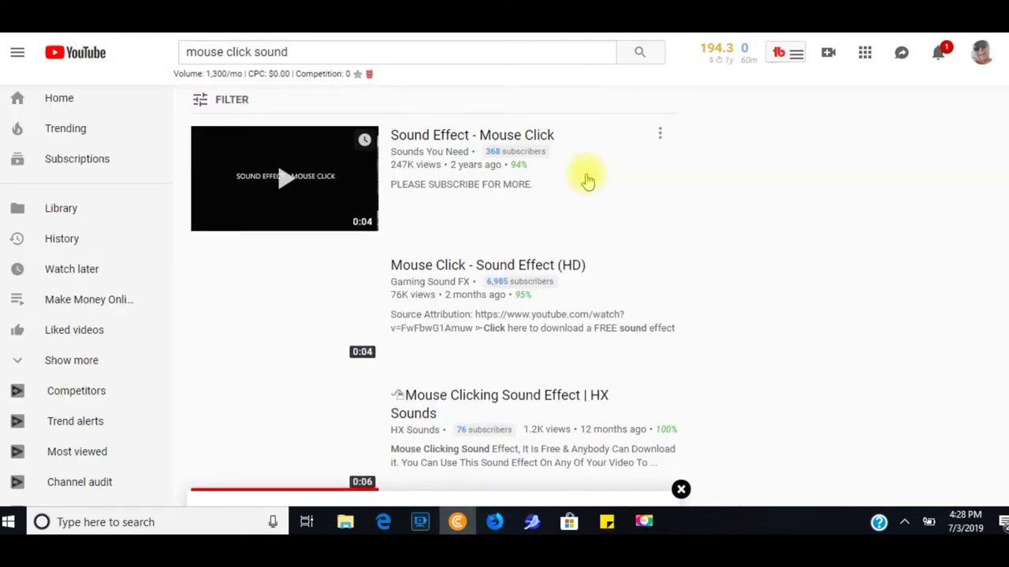
{"action": "left_click", "coordinate": [199, 101]}
{"action": "left_click", "coordinate": [501, 282]}
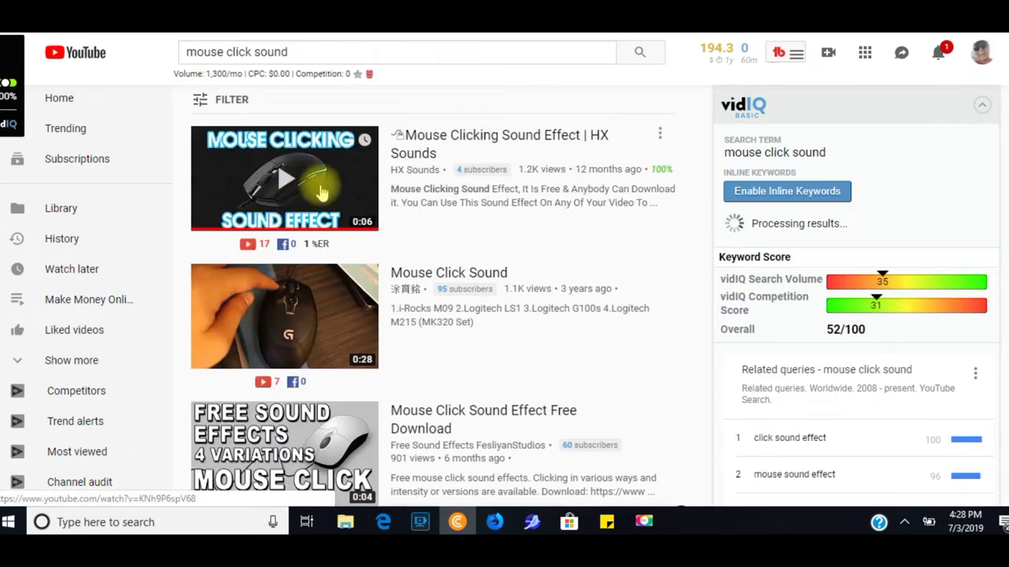
{"action": "left_click", "coordinate": [322, 196]}
{"action": "left_click", "coordinate": [136, 521]}
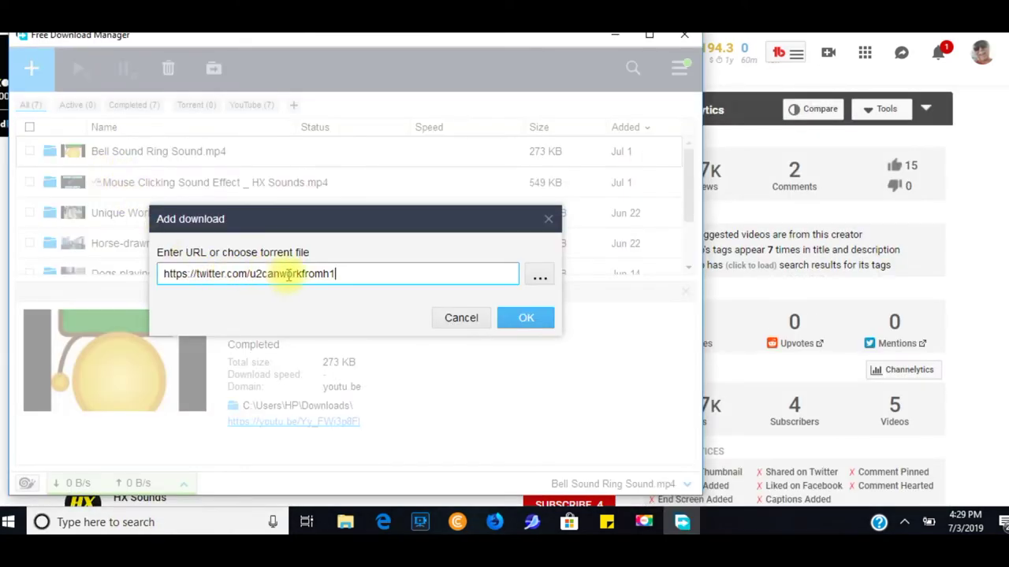
- Paste the sound video's youtu.be link into Free Download Manager's URL field, then close the add-download dialog
{"action": "key", "text": "ctrl+a"}
{"action": "key", "text": "BackSpace"}
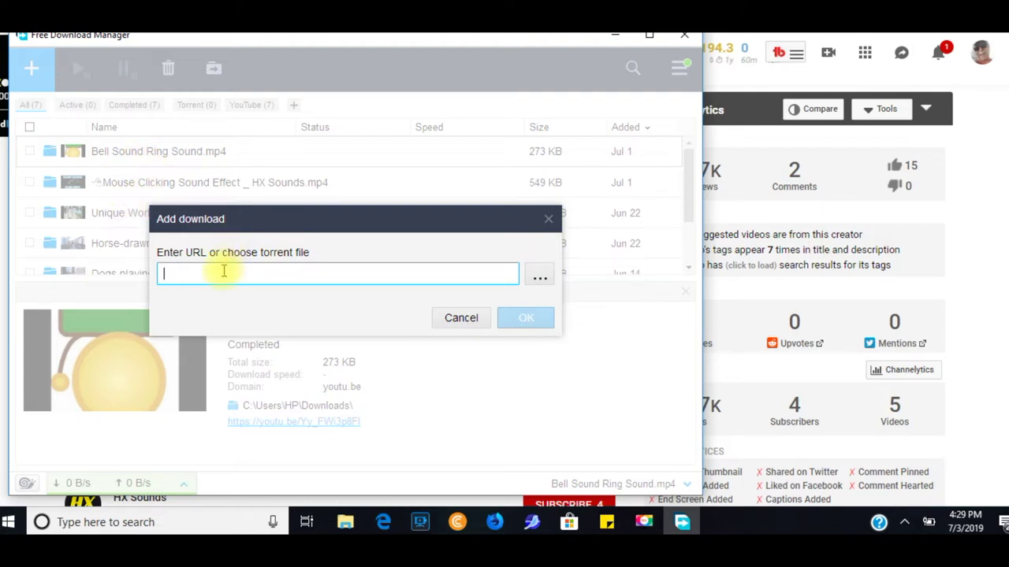
{"action": "key", "text": "ctrl+v"}
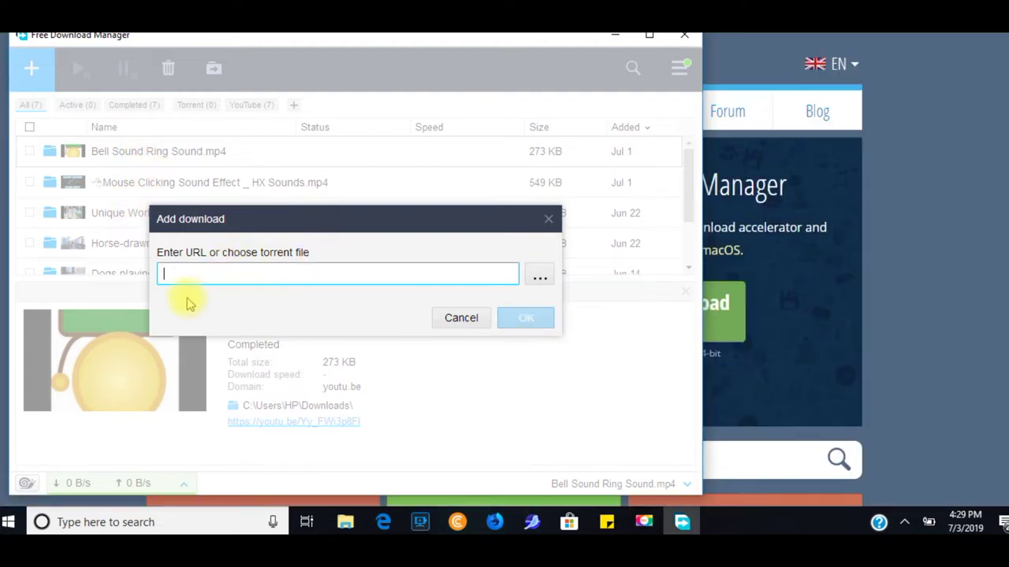
{"action": "type", "text": "https://youtu.be/KNh9P6spV68"}
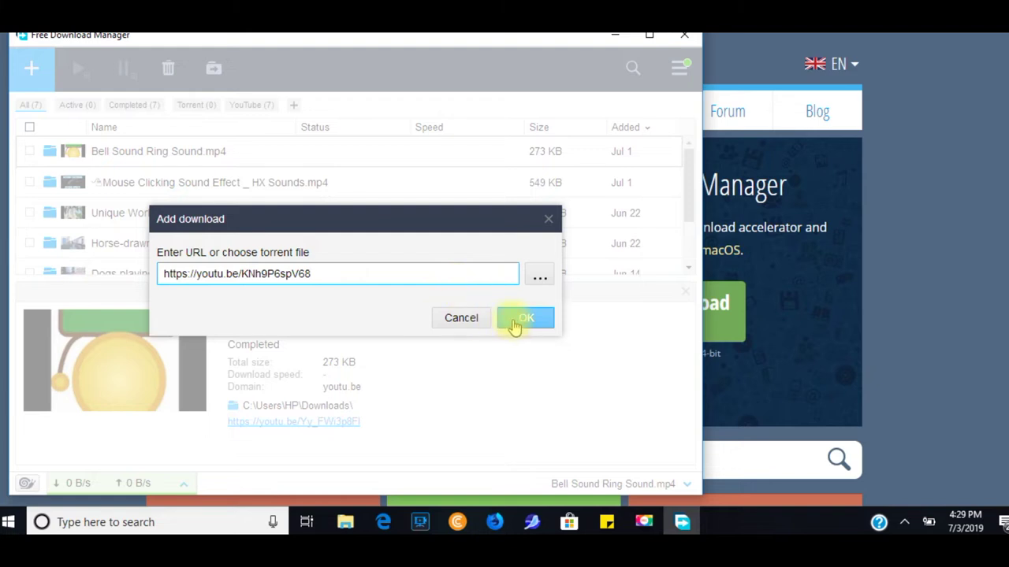
{"action": "left_click", "coordinate": [545, 220]}
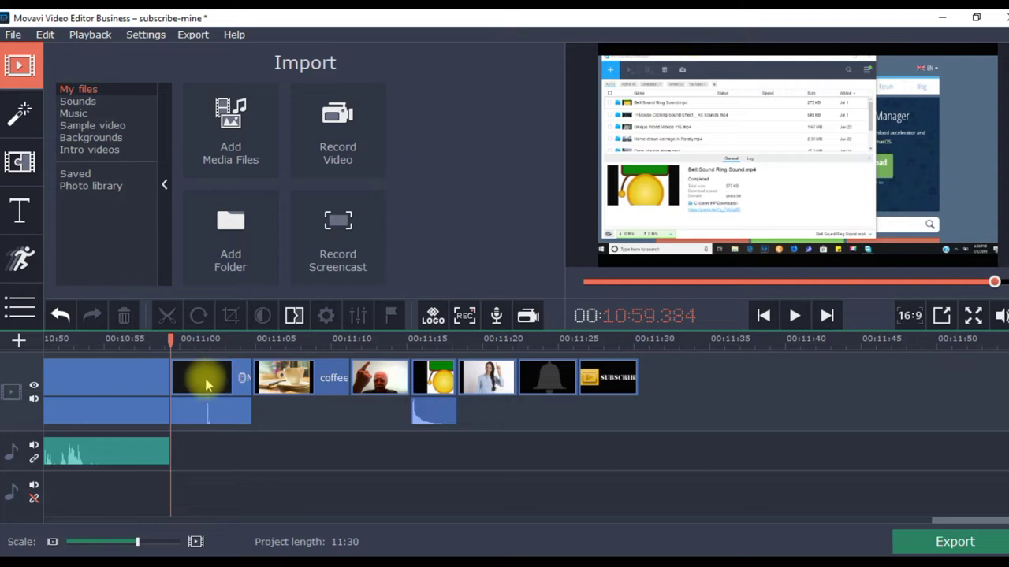
- Move the bell, coffee and Subscribe clips onto overlay tracks, extending Subscribe to about 11:08
{"action": "left_click_drag", "start_coordinate": [448, 380], "coordinate": [276, 381]}
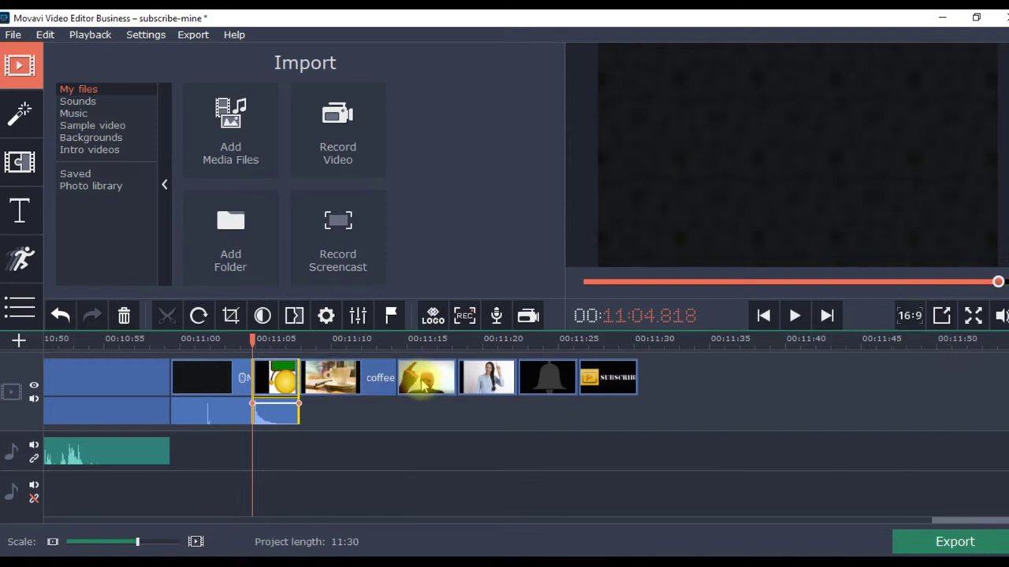
{"action": "left_click_drag", "start_coordinate": [355, 379], "coordinate": [354, 412]}
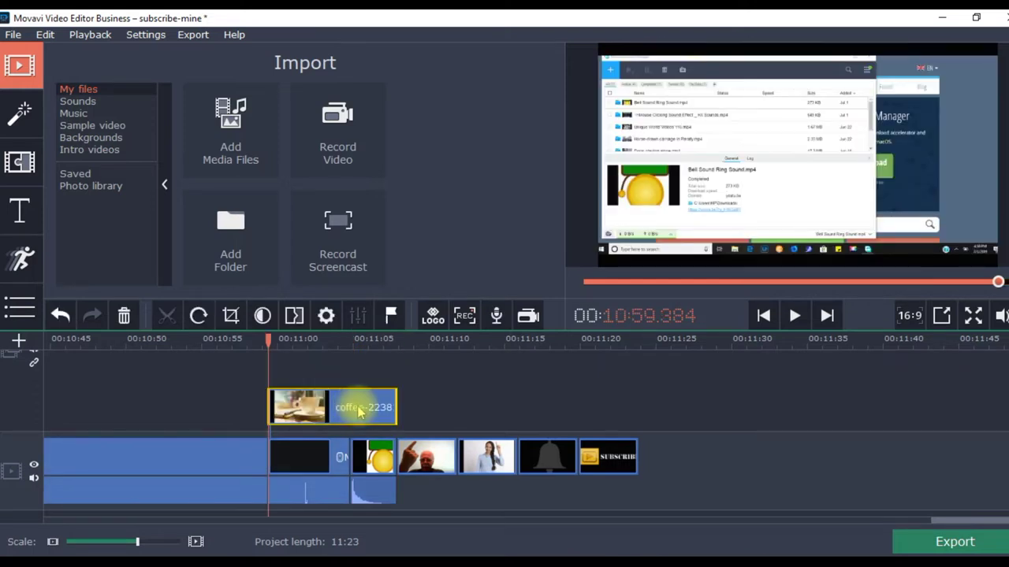
{"action": "left_click_drag", "start_coordinate": [540, 459], "coordinate": [457, 366]}
{"action": "left_click_drag", "start_coordinate": [599, 448], "coordinate": [354, 449]}
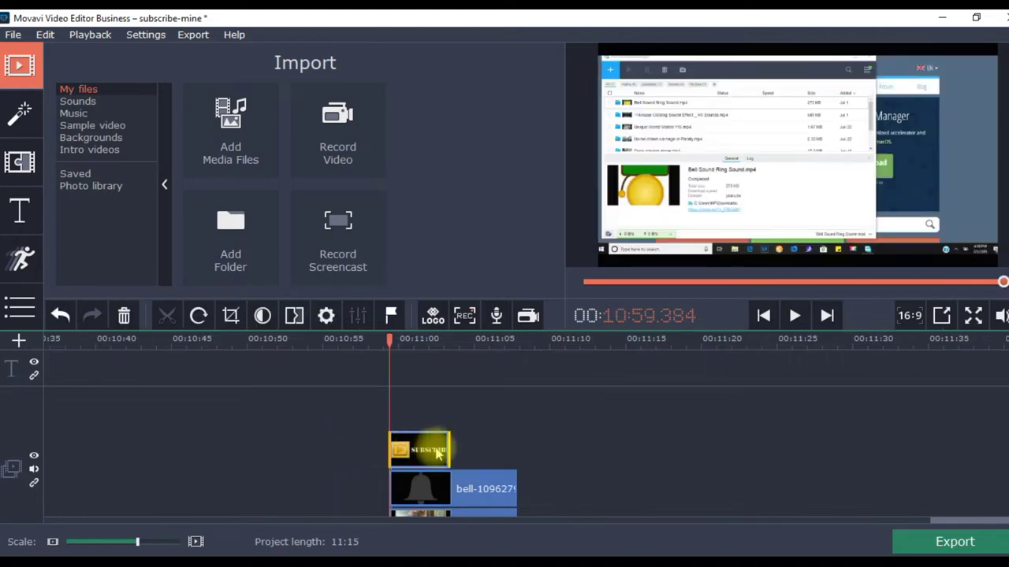
{"action": "left_click_drag", "start_coordinate": [451, 447], "coordinate": [540, 460]}
- Move the webcam recording clip up onto an overlay track
{"action": "scroll", "coordinate": [504, 433], "scroll_direction": "down", "scroll_amount": 3}
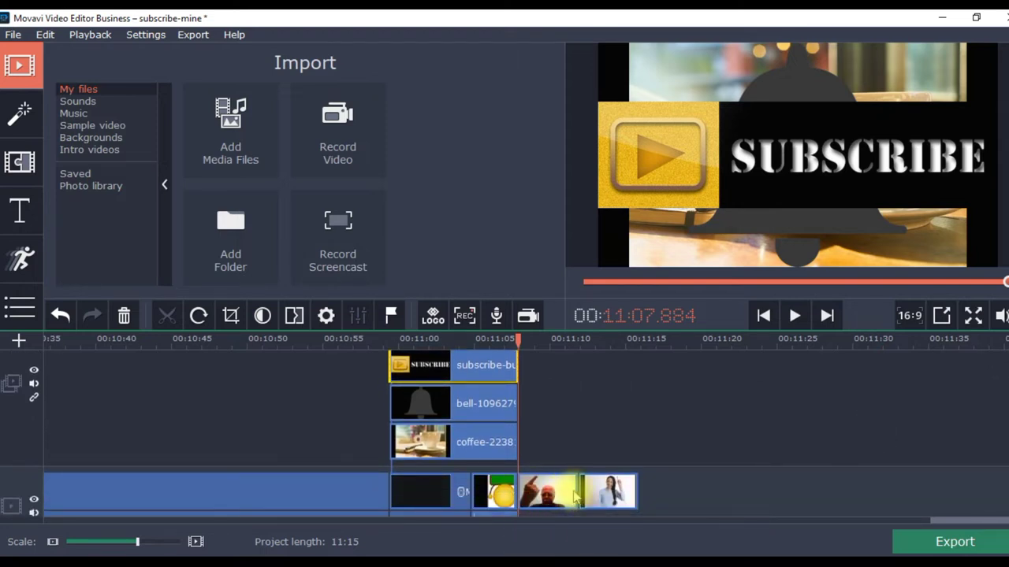
{"action": "left_click", "coordinate": [557, 497]}
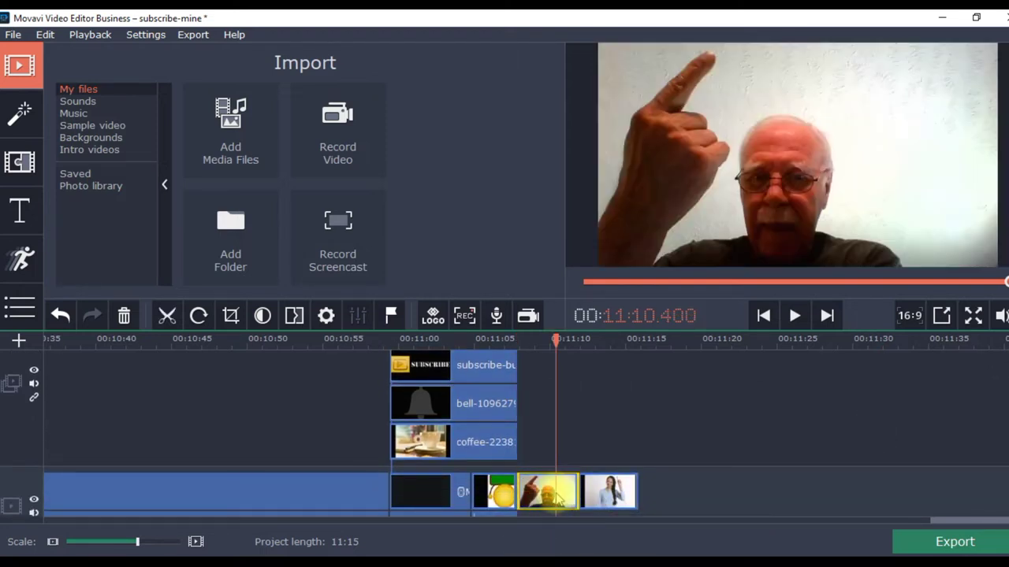
{"action": "left_click", "coordinate": [607, 500]}
{"action": "left_click_drag", "start_coordinate": [608, 500], "coordinate": [579, 412]}
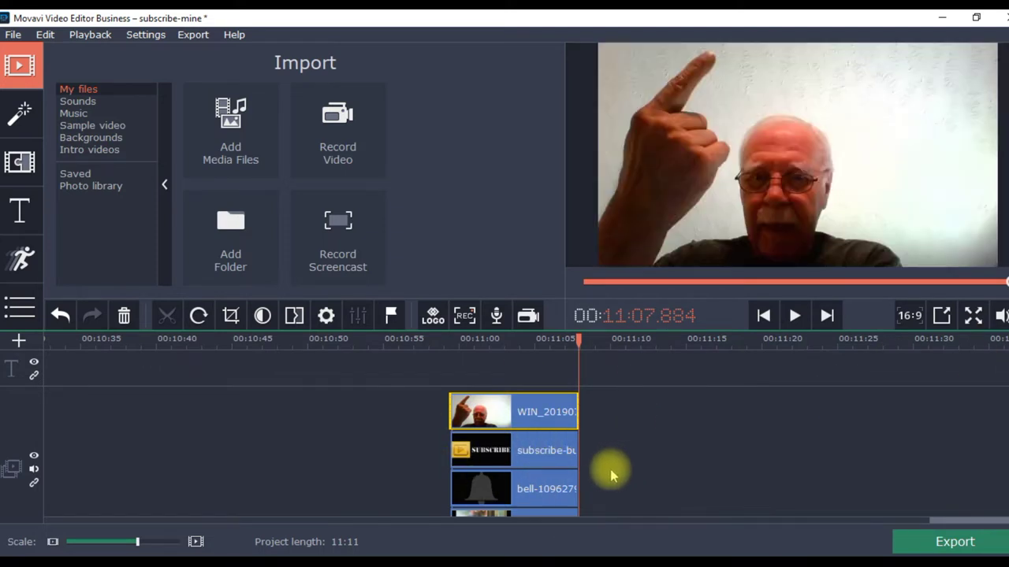
{"action": "left_click", "coordinate": [502, 453]}
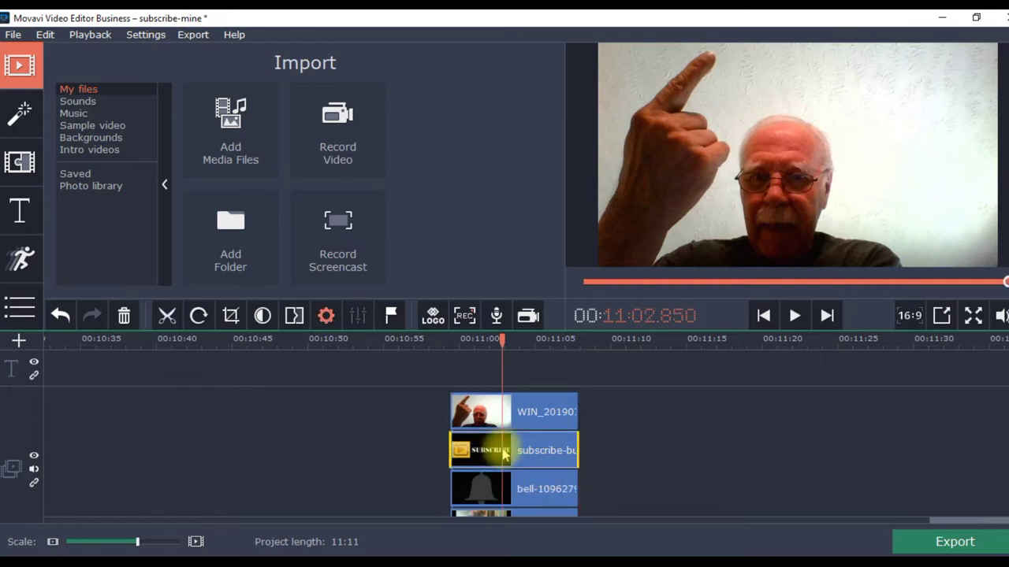
- Shrink the SUBSCRIBE banner with picture-in-picture and position it across the top of the preview
{"action": "double_click", "coordinate": [503, 452]}
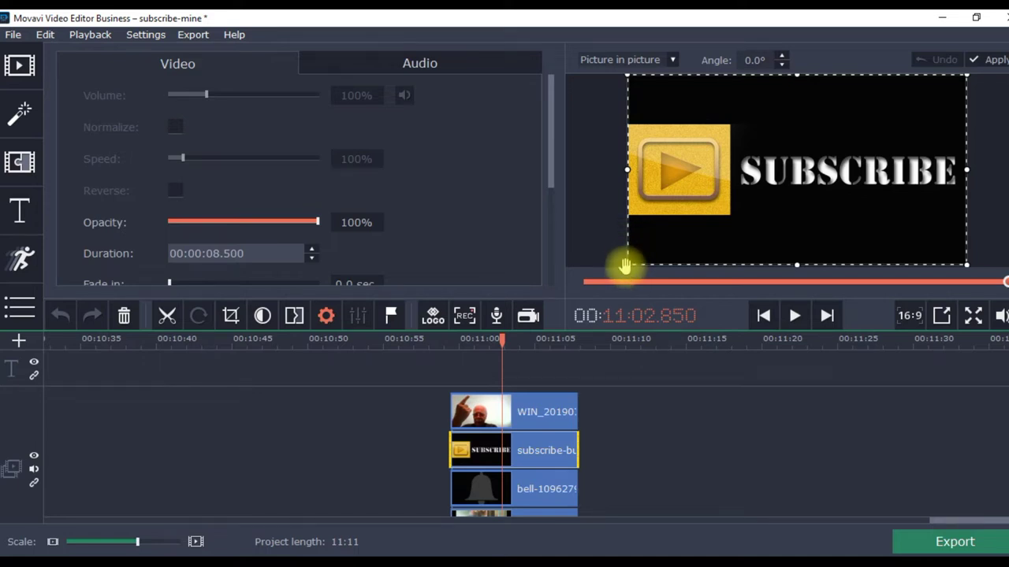
{"action": "left_click_drag", "start_coordinate": [625, 266], "coordinate": [764, 128]}
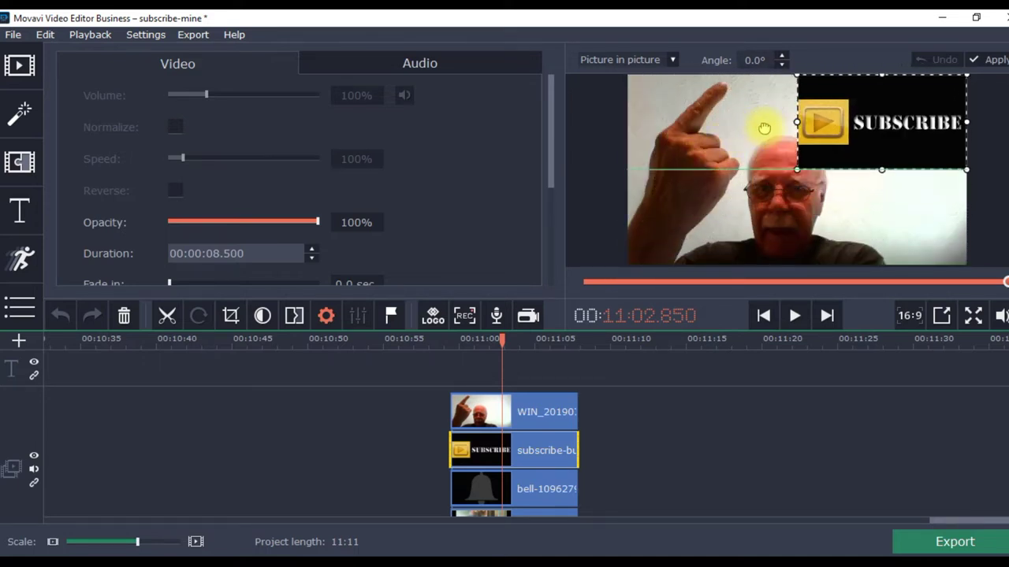
{"action": "left_click_drag", "start_coordinate": [863, 122], "coordinate": [696, 128]}
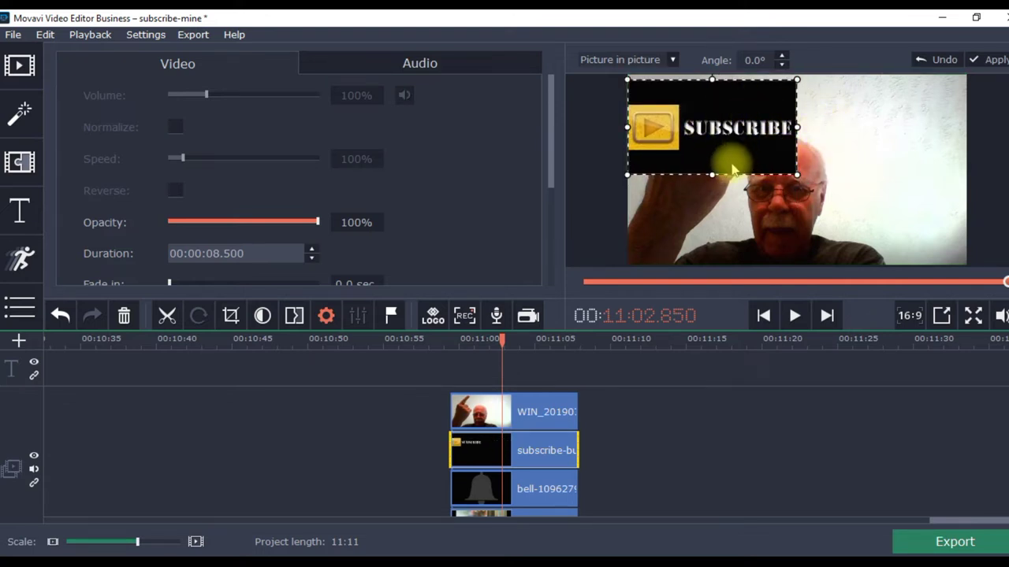
{"action": "left_click_drag", "start_coordinate": [711, 175], "coordinate": [712, 154]}
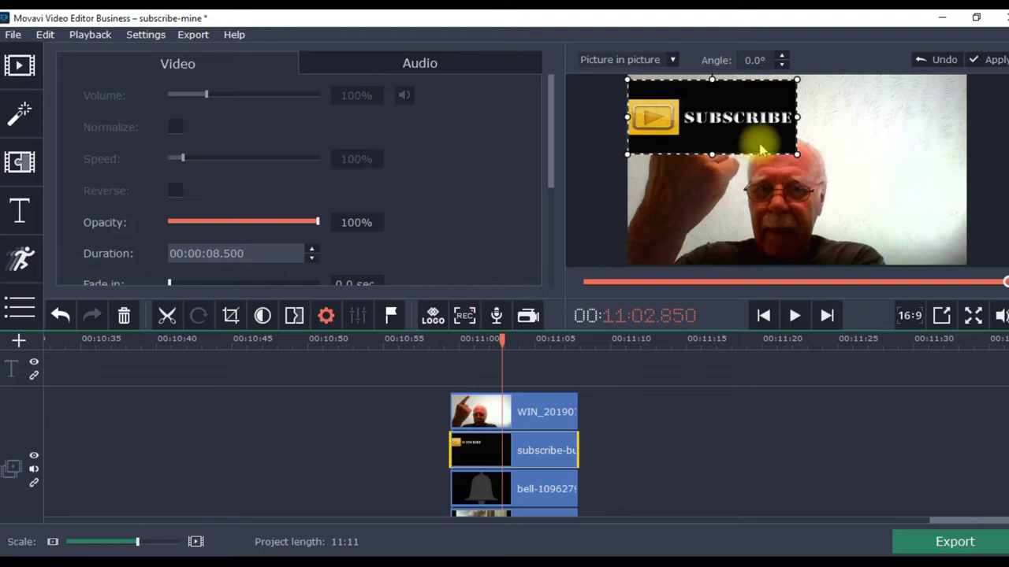
{"action": "left_click_drag", "start_coordinate": [797, 116], "coordinate": [806, 117]}
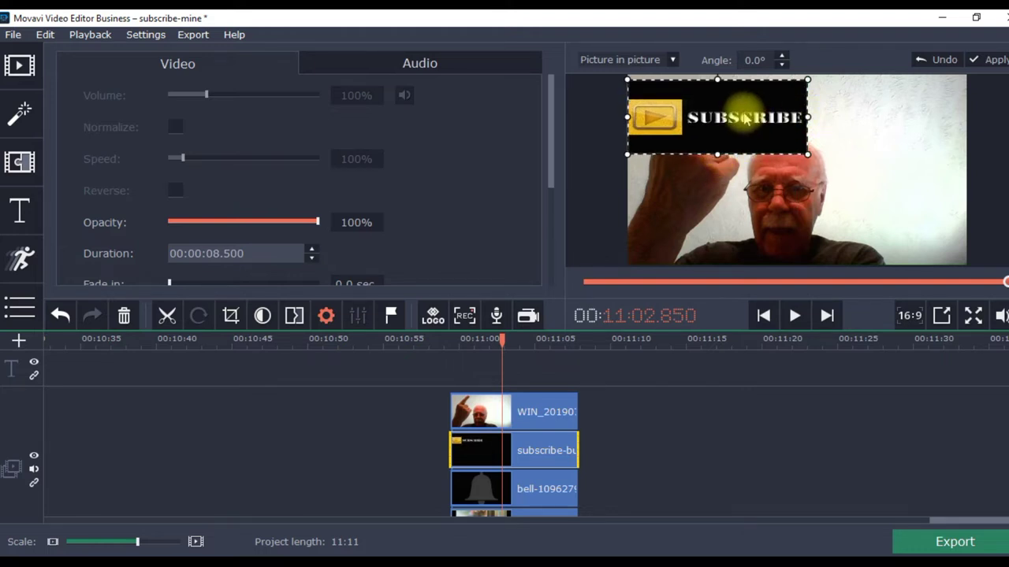
{"action": "left_click_drag", "start_coordinate": [743, 117], "coordinate": [778, 118]}
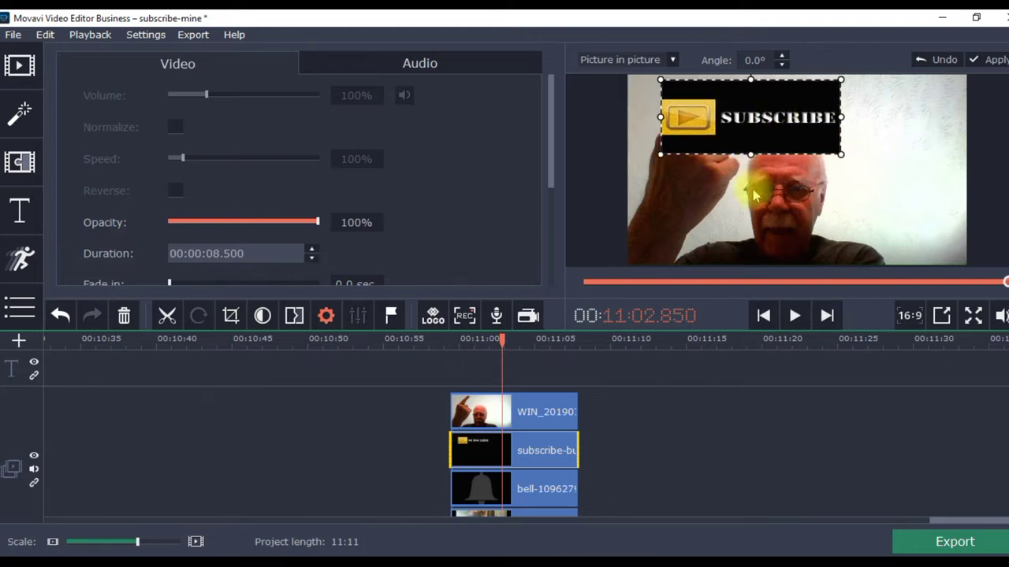
- Shrink the bell into the top-right corner and the webcam picture into the lower-left
{"action": "left_click", "coordinate": [478, 489]}
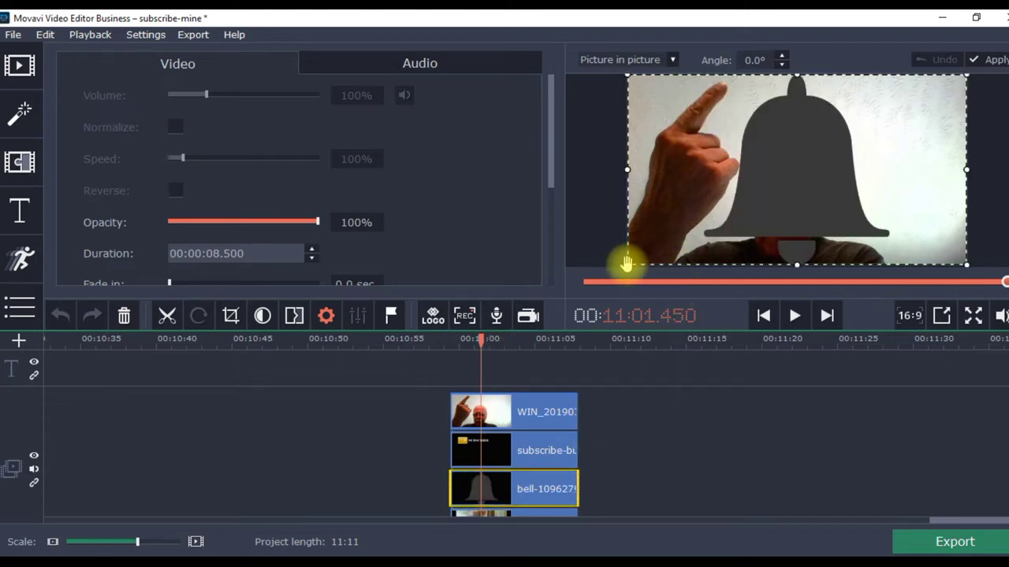
{"action": "left_click_drag", "start_coordinate": [626, 264], "coordinate": [844, 137]}
{"action": "left_click_drag", "start_coordinate": [892, 116], "coordinate": [866, 130]}
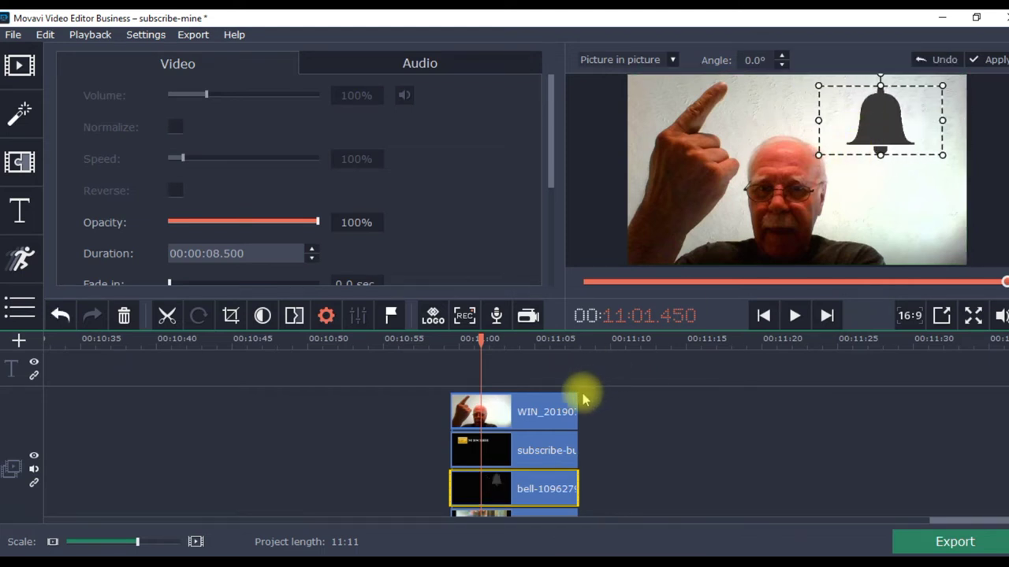
{"action": "left_click", "coordinate": [545, 406]}
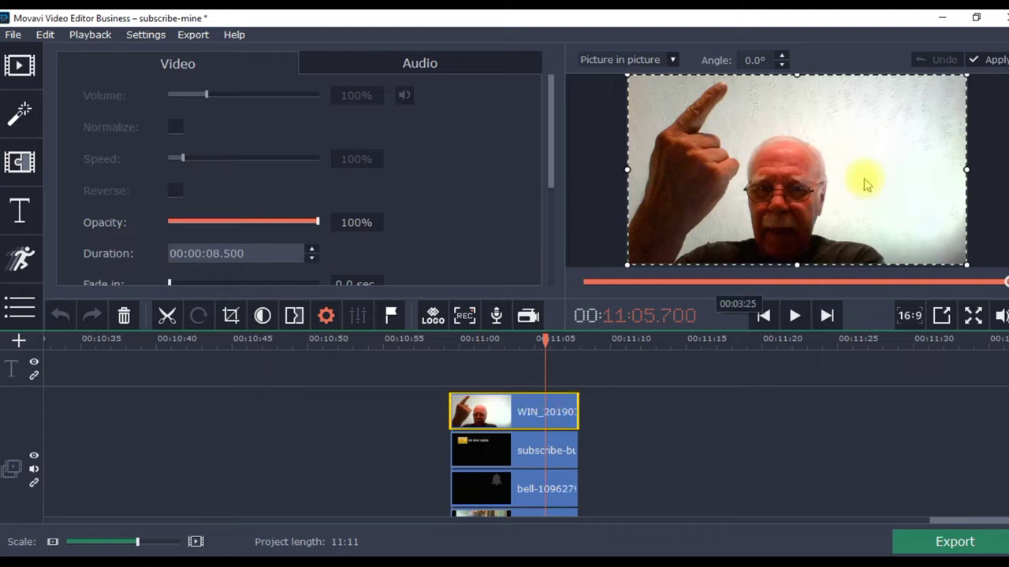
{"action": "left_click_drag", "start_coordinate": [966, 78], "coordinate": [748, 257]}
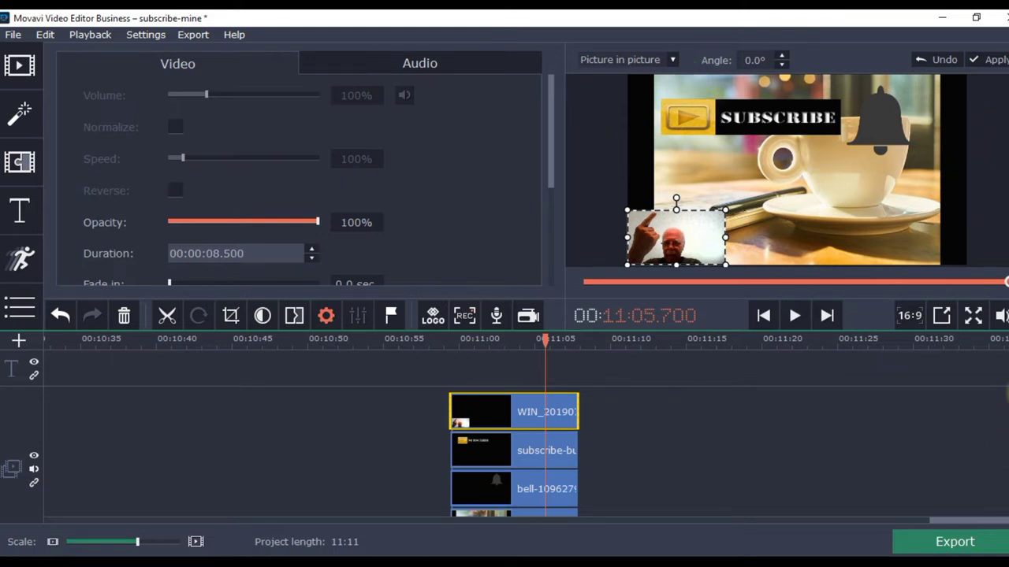
- Widen the coffee background to both frame edges, then preview the intro around 11:01.9
{"action": "scroll", "coordinate": [1007, 385], "scroll_direction": "down", "scroll_amount": 3}
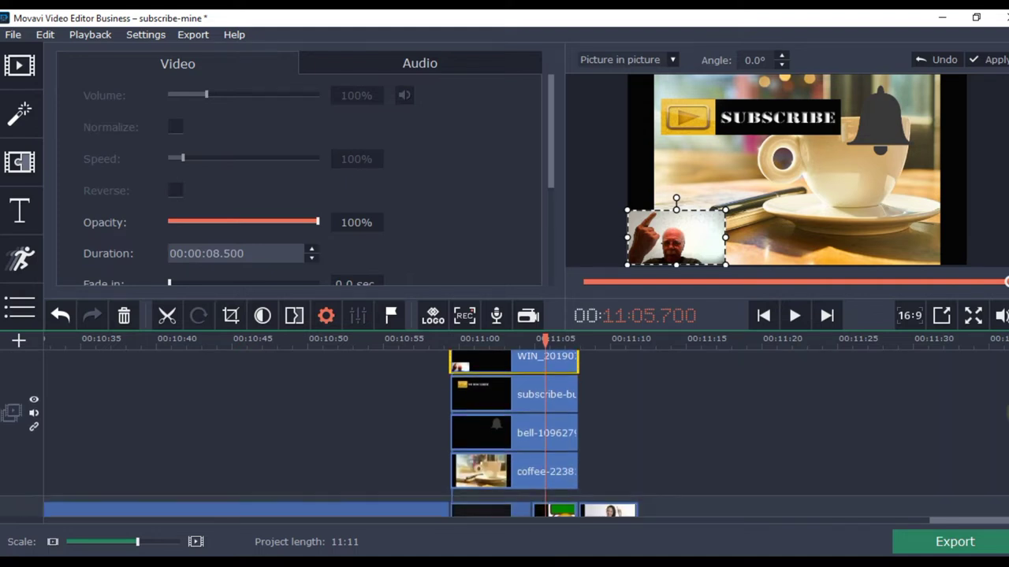
{"action": "left_click", "coordinate": [480, 460]}
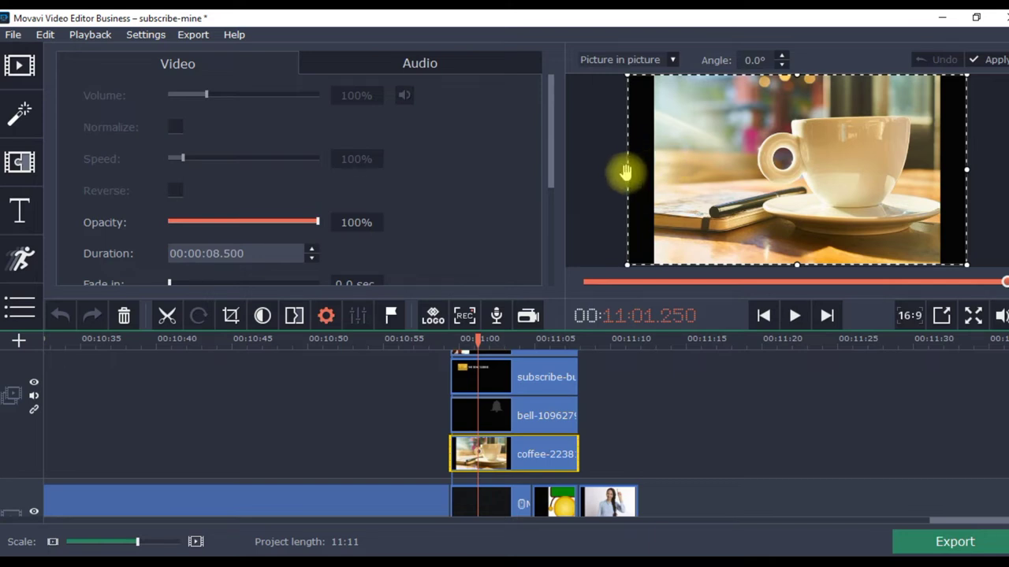
{"action": "left_click_drag", "start_coordinate": [624, 174], "coordinate": [591, 181]}
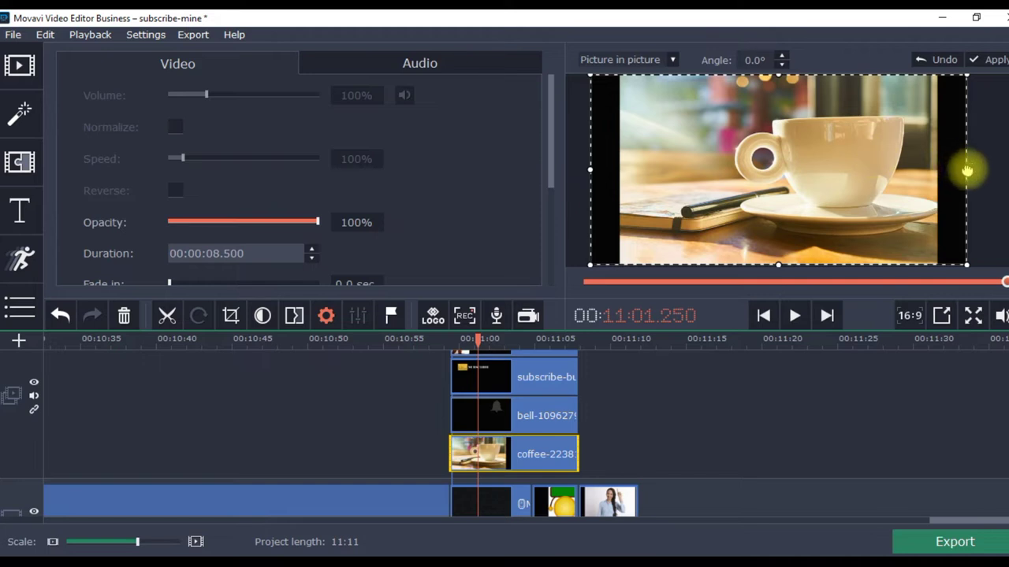
{"action": "left_click_drag", "start_coordinate": [965, 169], "coordinate": [1005, 171]}
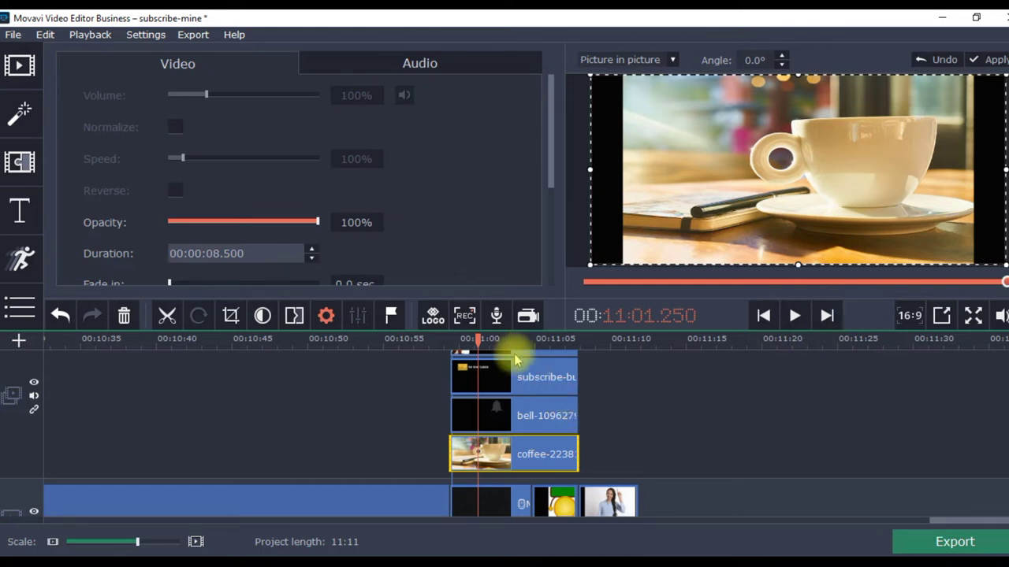
{"action": "left_click_drag", "start_coordinate": [476, 338], "coordinate": [445, 338]}
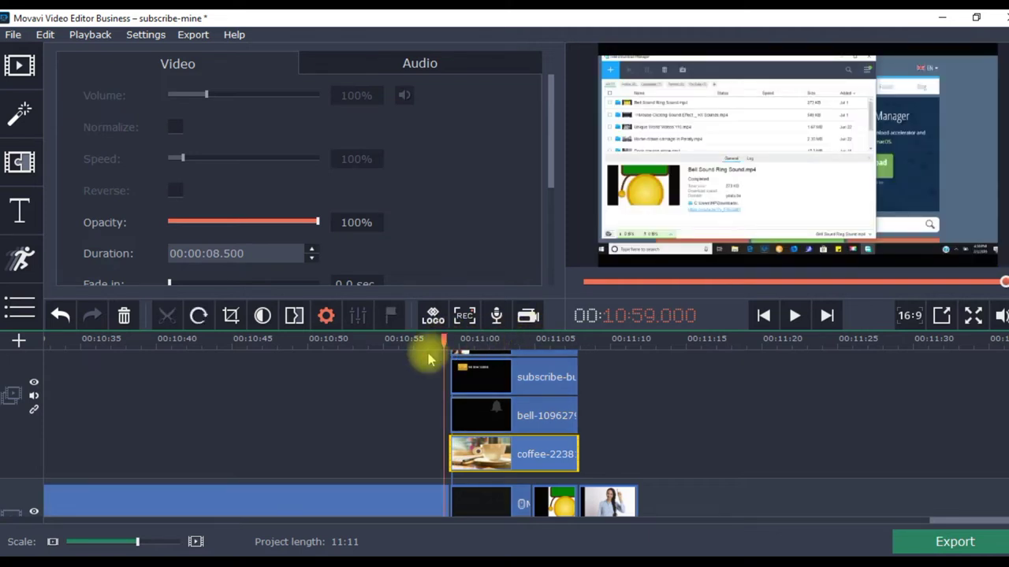
{"action": "left_click_drag", "start_coordinate": [441, 340], "coordinate": [487, 339]}
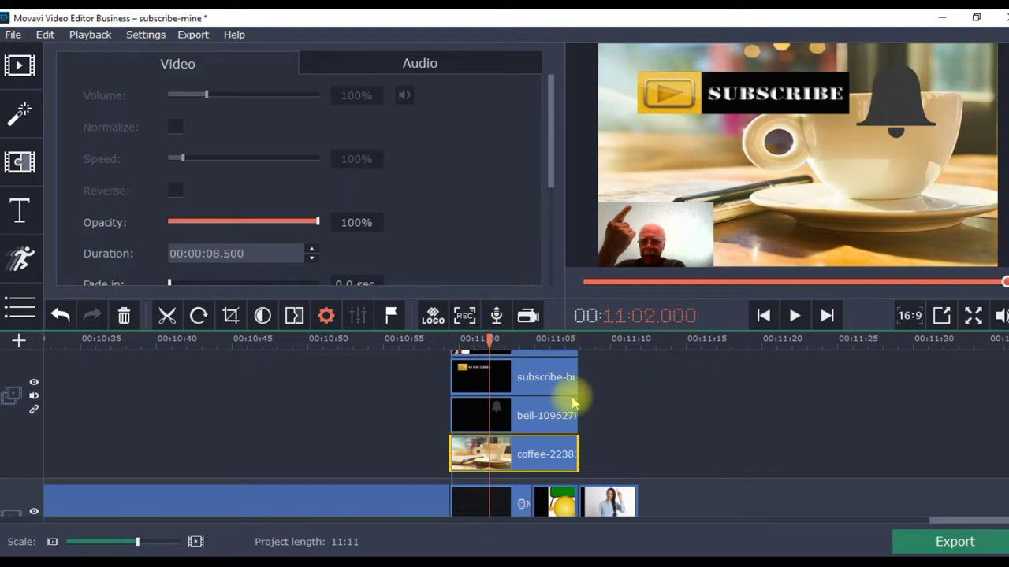
- Make the bell smaller, enlarge the SUBSCRIBE banner slightly, then deselect the clip
{"action": "left_click", "coordinate": [545, 412]}
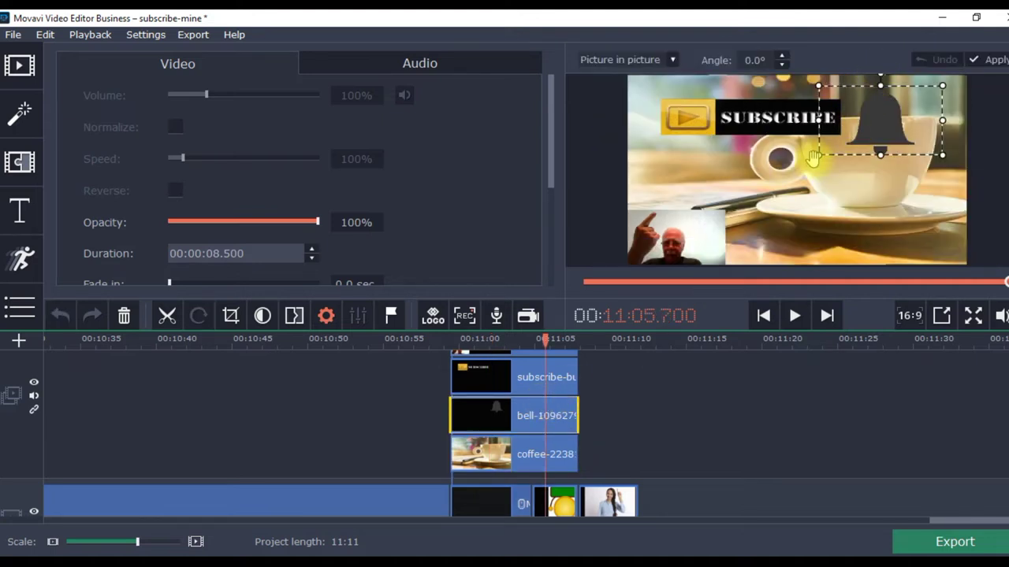
{"action": "left_click_drag", "start_coordinate": [814, 157], "coordinate": [849, 137]}
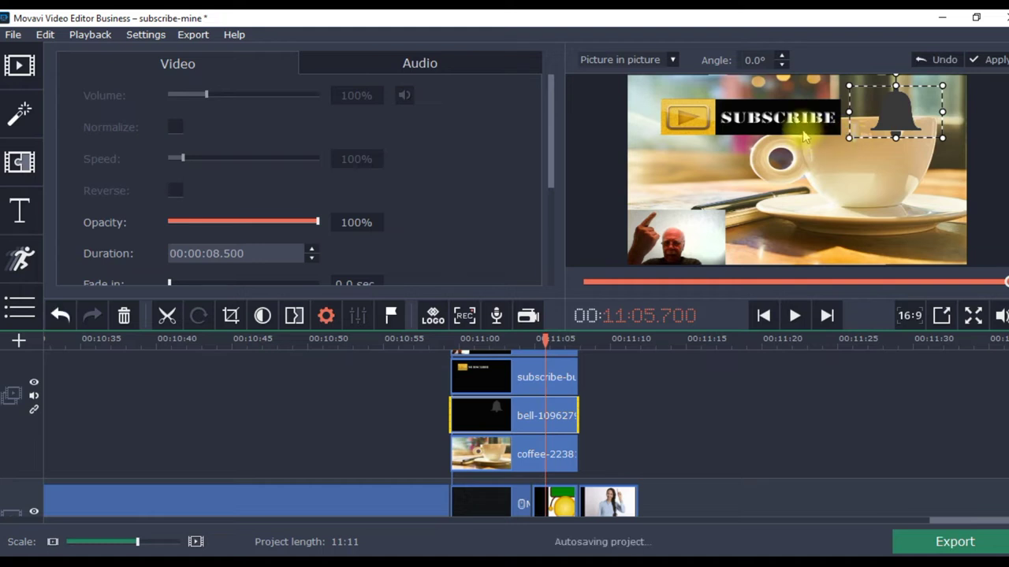
{"action": "left_click", "coordinate": [499, 384]}
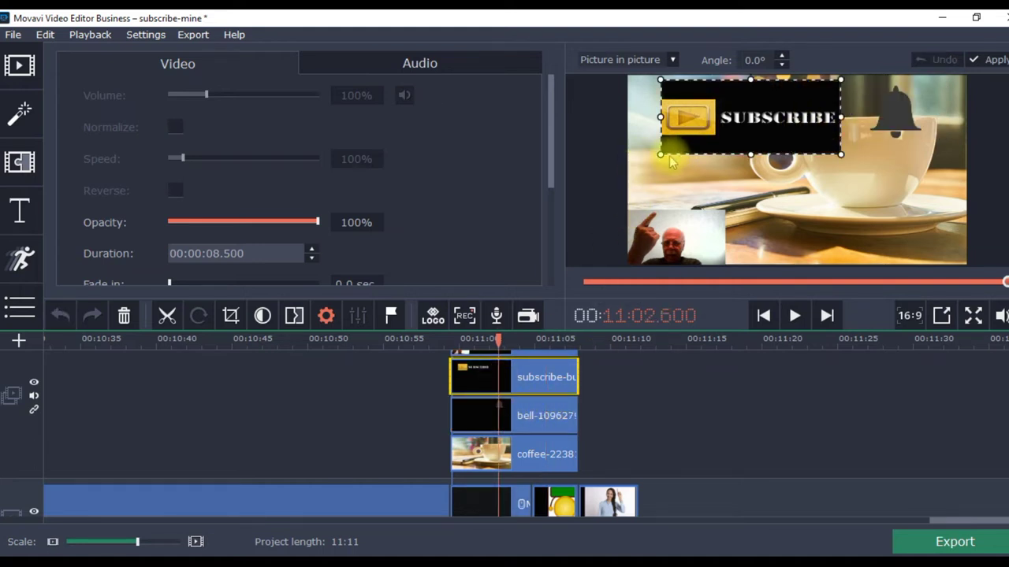
{"action": "left_click_drag", "start_coordinate": [661, 157], "coordinate": [650, 159]}
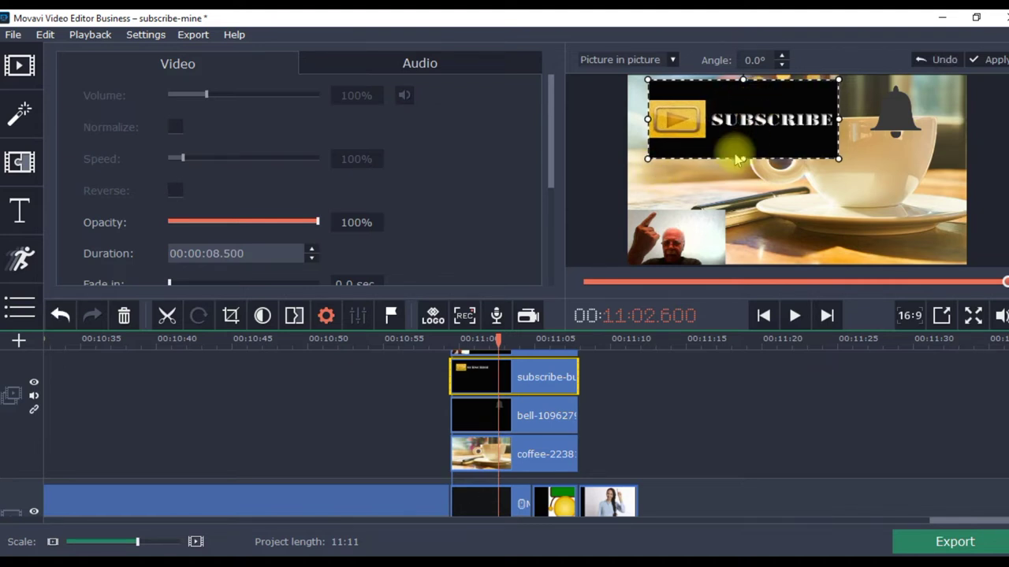
{"action": "left_click", "coordinate": [680, 383]}
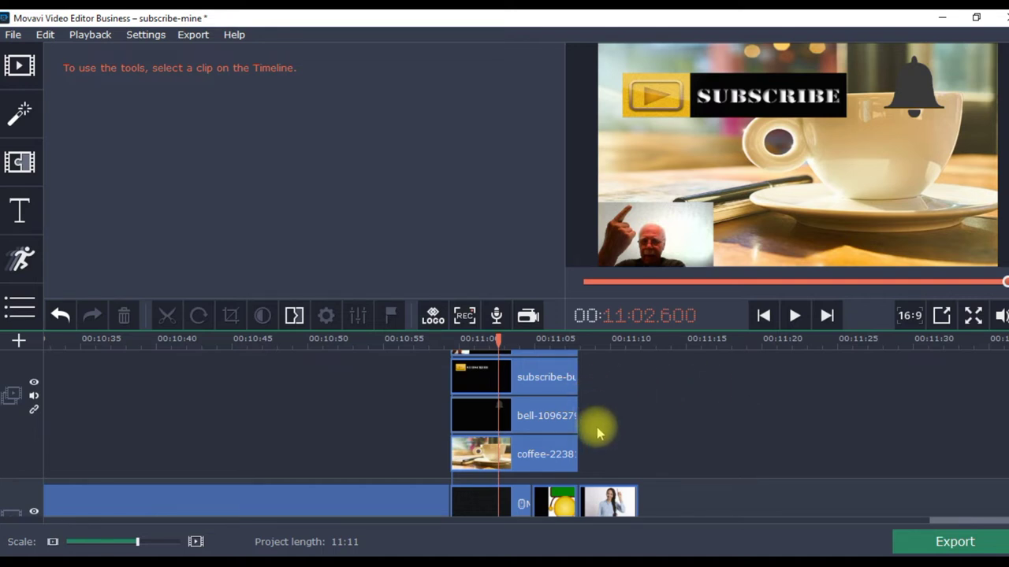
- Move the Mouse Clicking sound's audio onto the music track at about 11:00 and preview from 11:00.150
{"action": "left_click", "coordinate": [523, 506]}
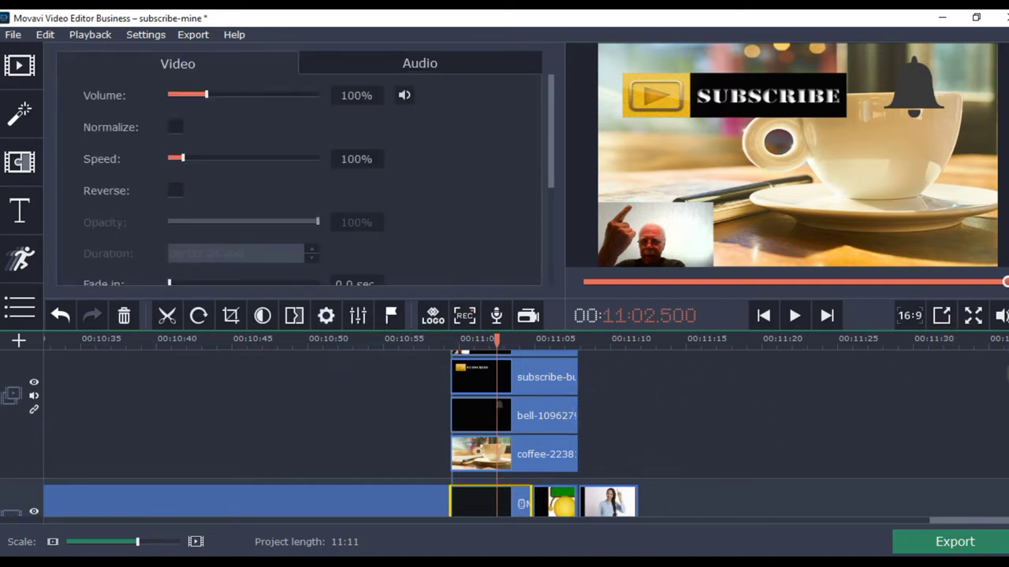
{"action": "scroll", "coordinate": [1005, 394], "scroll_direction": "down", "scroll_amount": 3}
{"action": "left_click", "coordinate": [498, 441]}
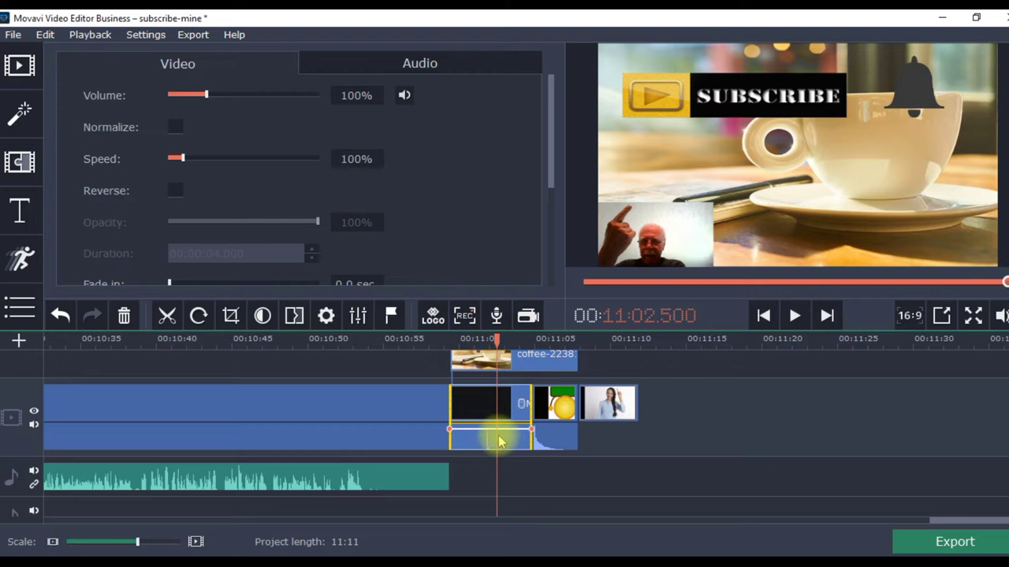
{"action": "left_click", "coordinate": [495, 441]}
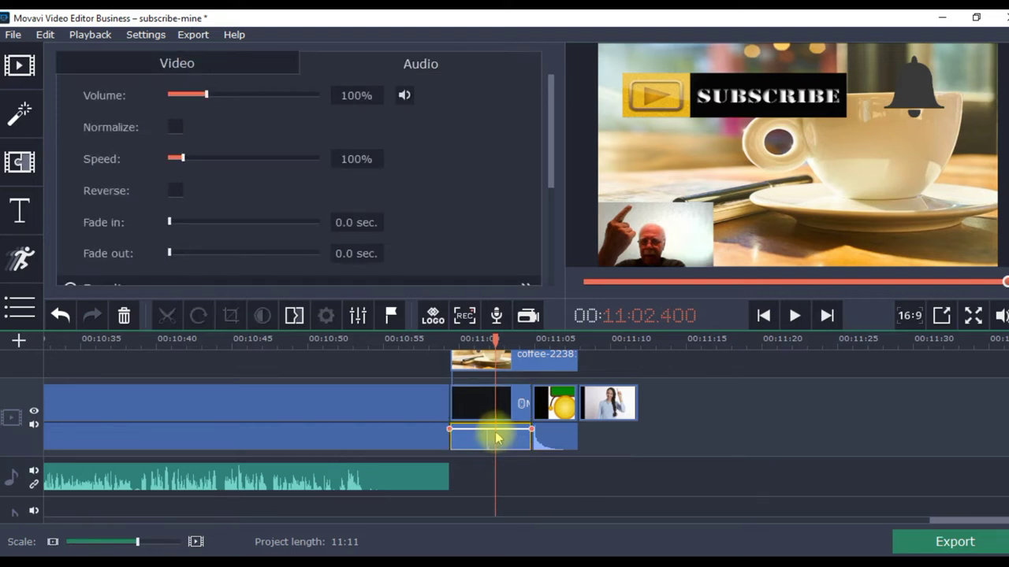
{"action": "left_click_drag", "start_coordinate": [496, 438], "coordinate": [495, 477]}
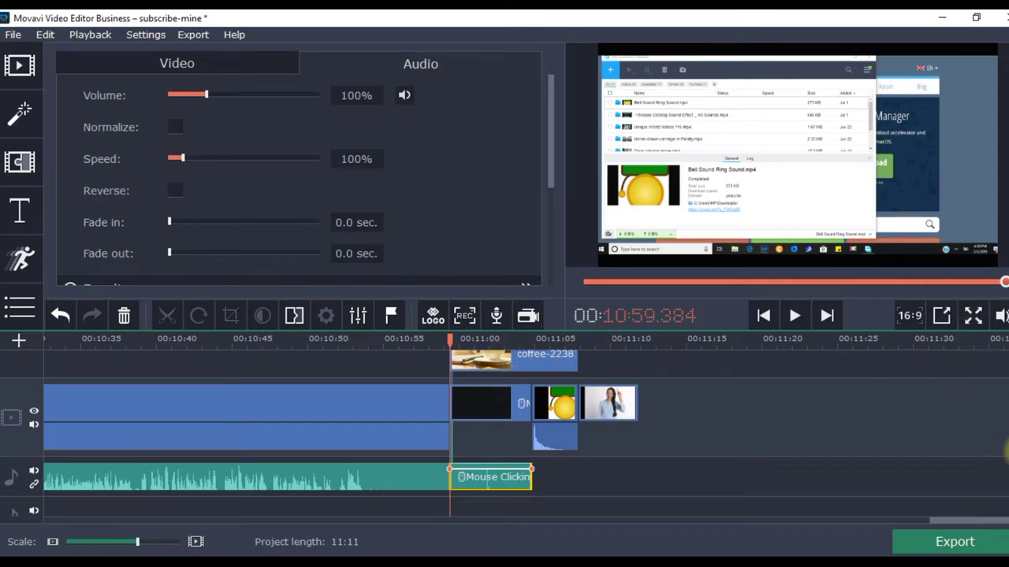
{"action": "left_click_drag", "start_coordinate": [1007, 451], "coordinate": [1006, 364]}
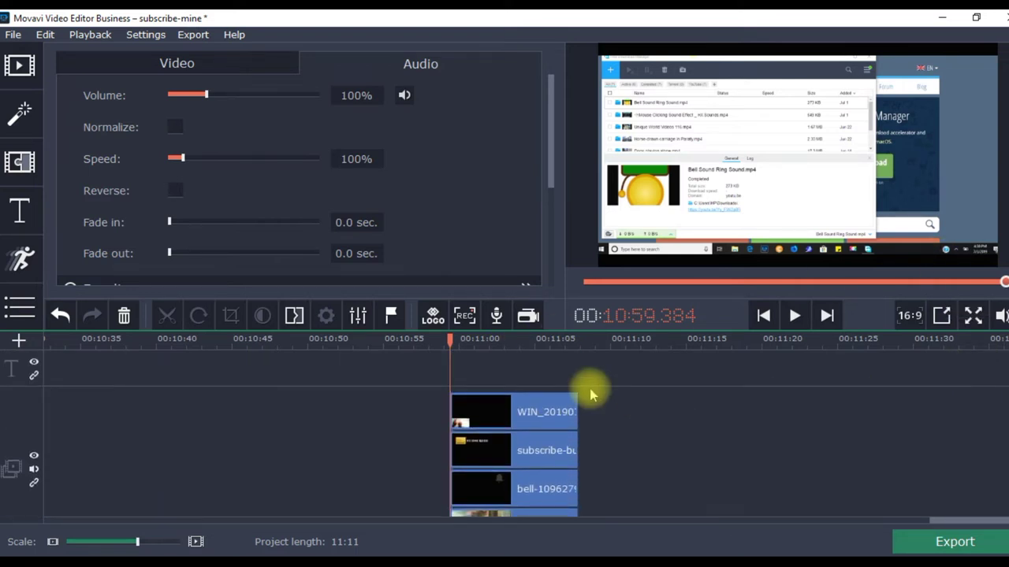
{"action": "left_click", "coordinate": [451, 339]}
{"action": "left_click_drag", "start_coordinate": [451, 339], "coordinate": [461, 338]}
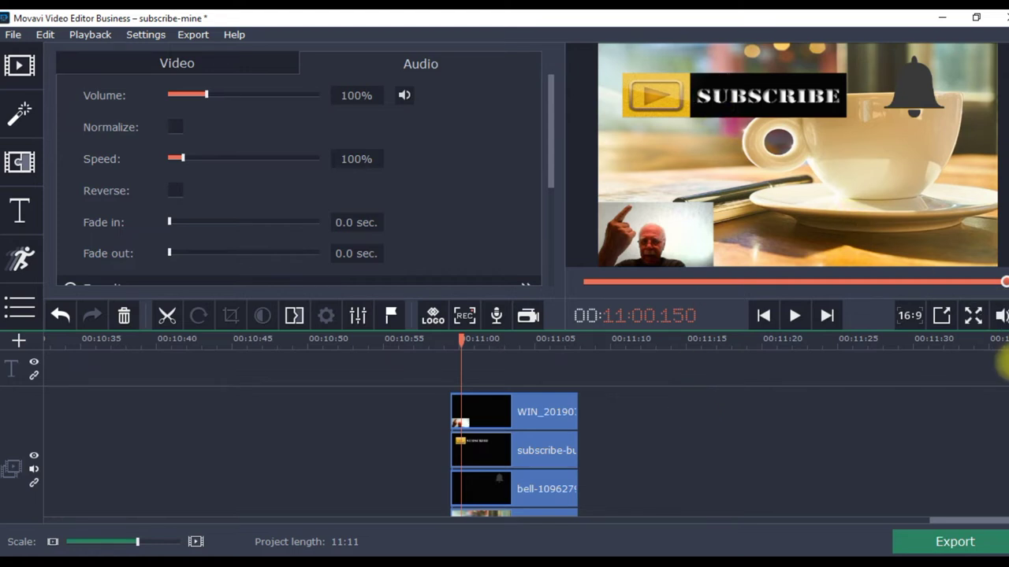
{"action": "scroll", "coordinate": [1001, 366], "scroll_direction": "down", "scroll_amount": 5}
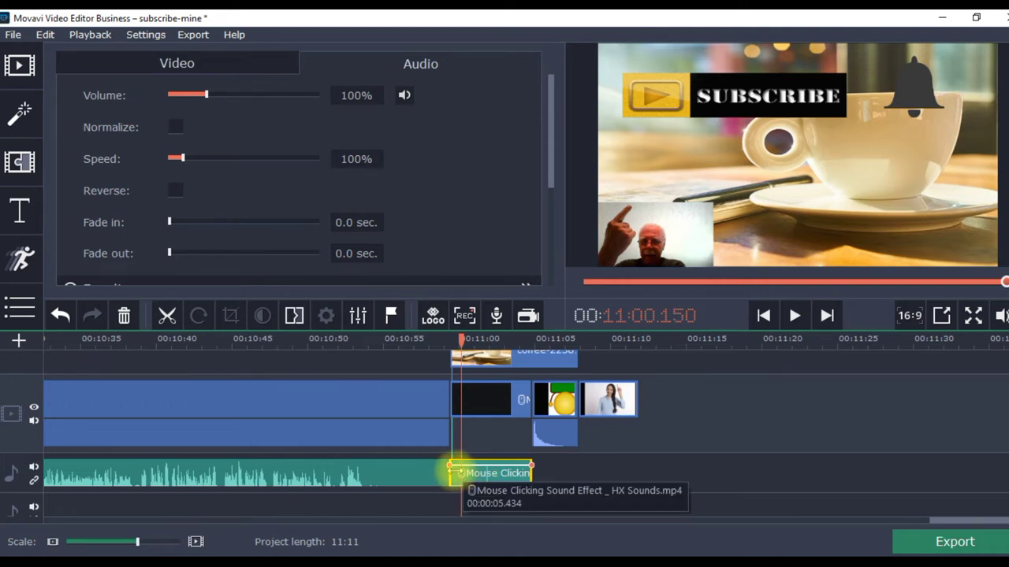
- Trim the Mouse Clicking sound clip so it starts near 10:59.4, redoing the first trim after undo
{"action": "left_click_drag", "start_coordinate": [451, 471], "coordinate": [475, 478]}
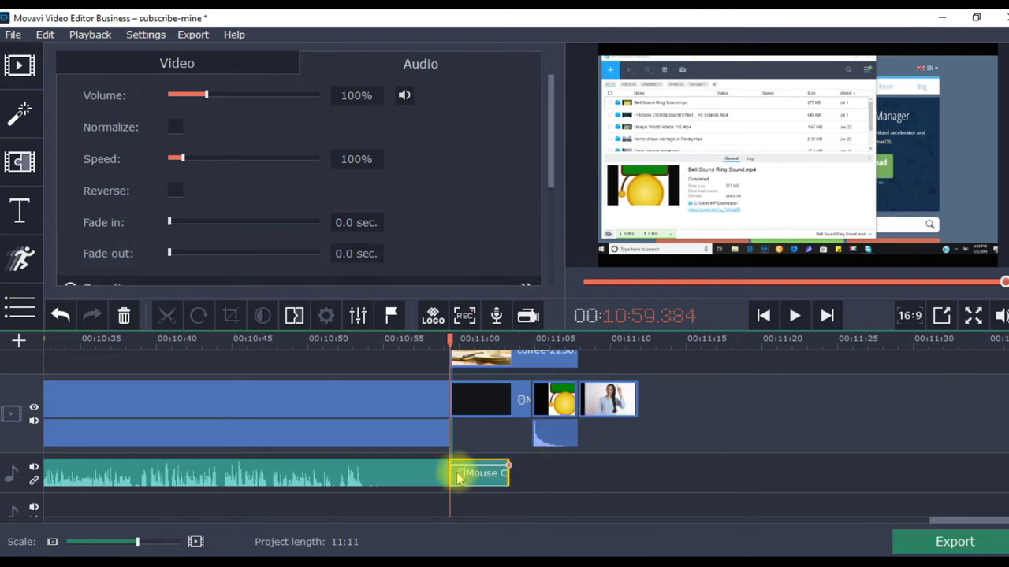
{"action": "left_click", "coordinate": [61, 315]}
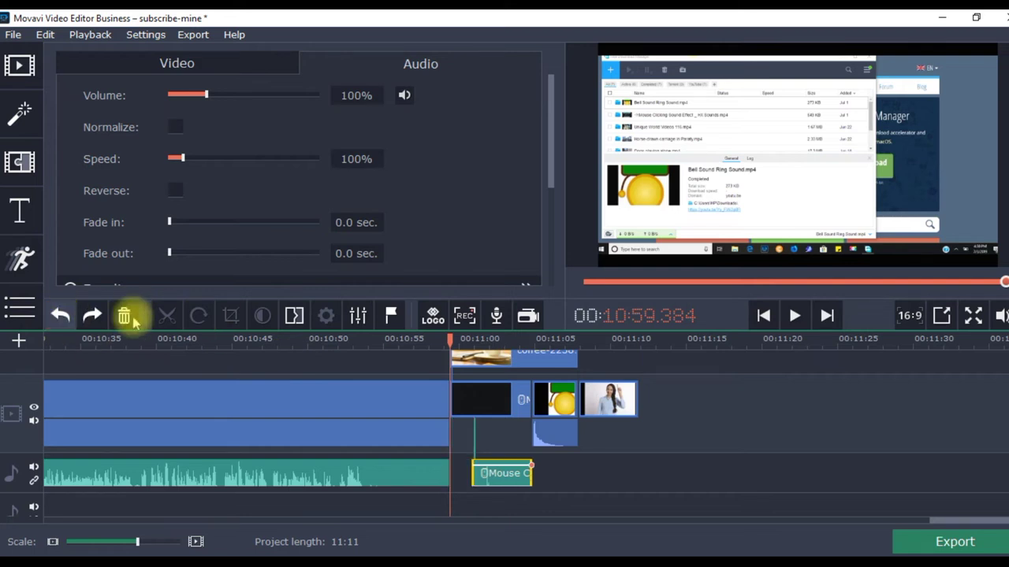
{"action": "left_click", "coordinate": [497, 474]}
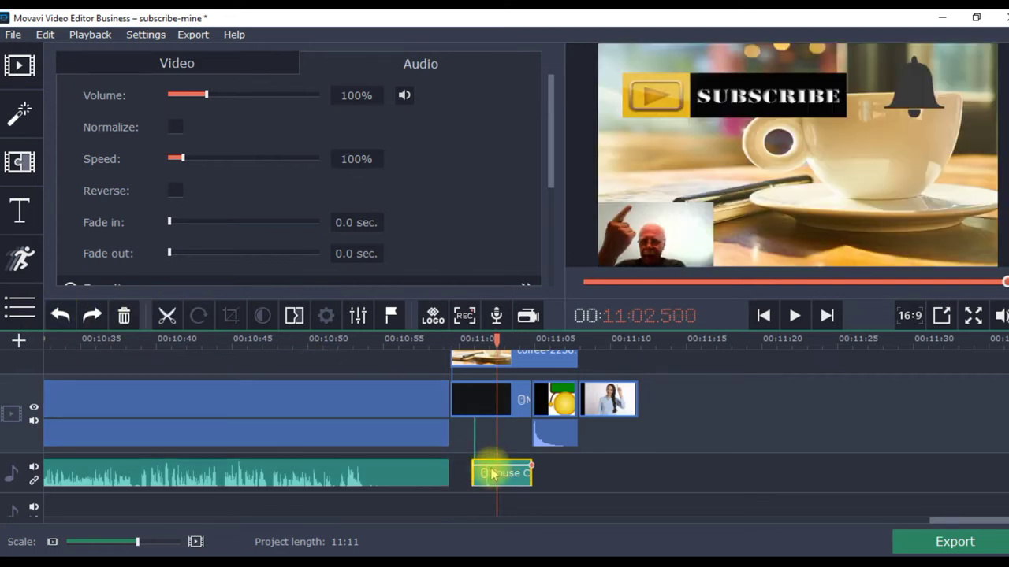
{"action": "mouse_move", "coordinate": [475, 472]}
{"action": "left_mouse_down"}
{"action": "mouse_move", "coordinate": [492, 473]}
{"action": "mouse_move", "coordinate": [480, 475]}
{"action": "left_mouse_up"}
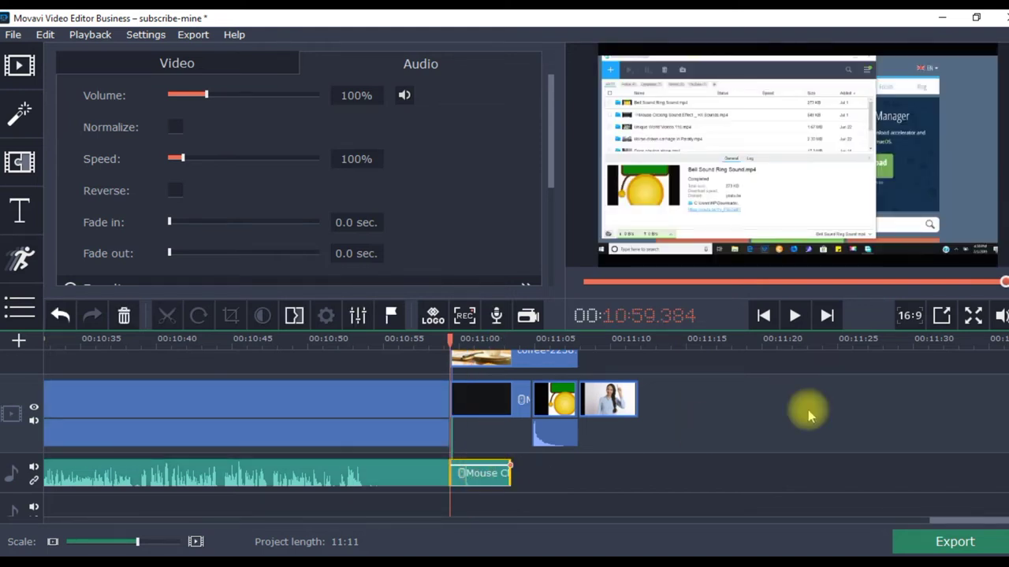
{"action": "scroll", "coordinate": [504, 434], "scroll_direction": "up", "scroll_amount": 4}
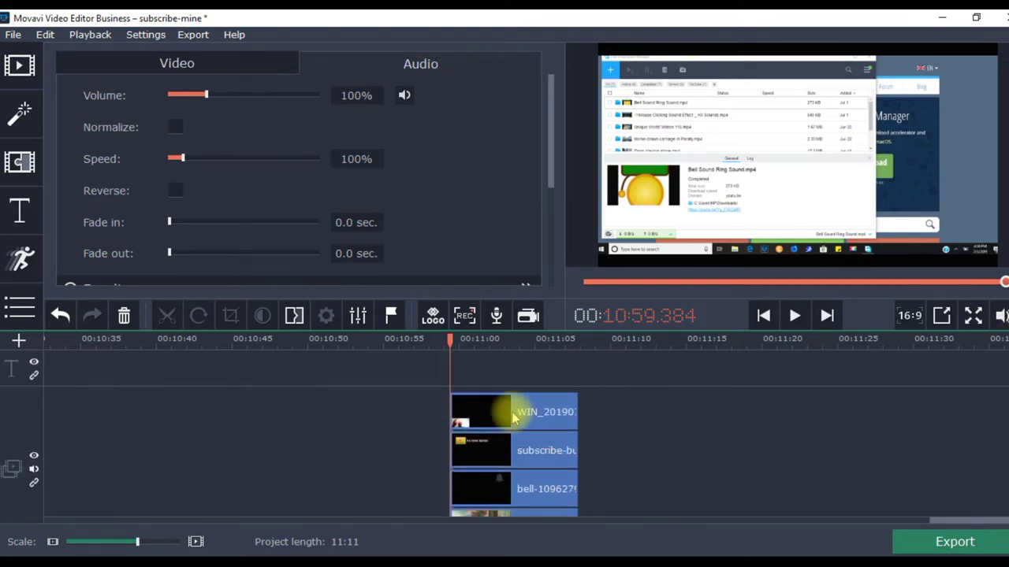
{"action": "left_click", "coordinate": [512, 411]}
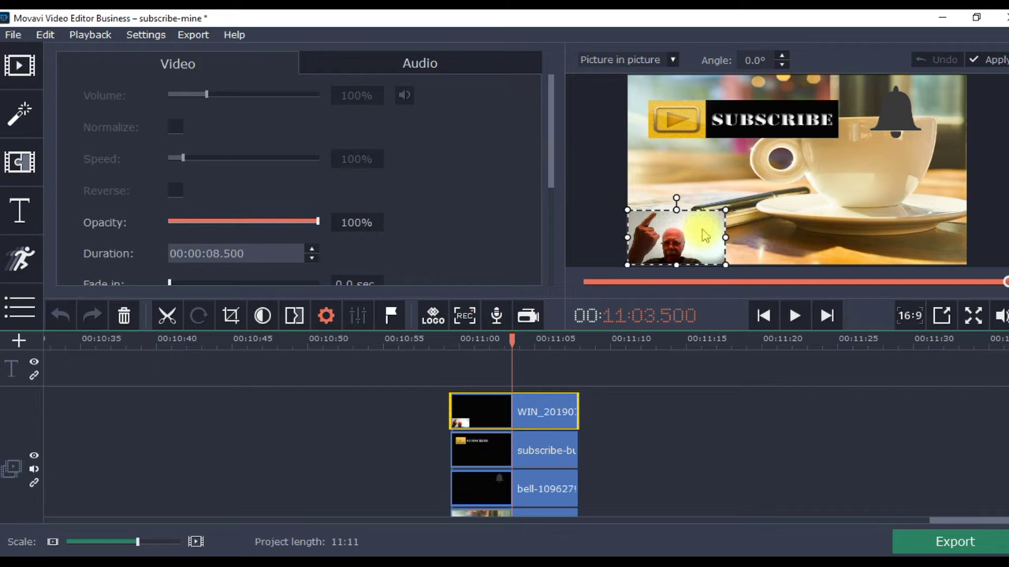
- At 11:00.550, add an advanced keyframe animation moving the webcam overlay up under the SUBSCRIBE banner
{"action": "left_click_drag", "start_coordinate": [513, 342], "coordinate": [459, 345]}
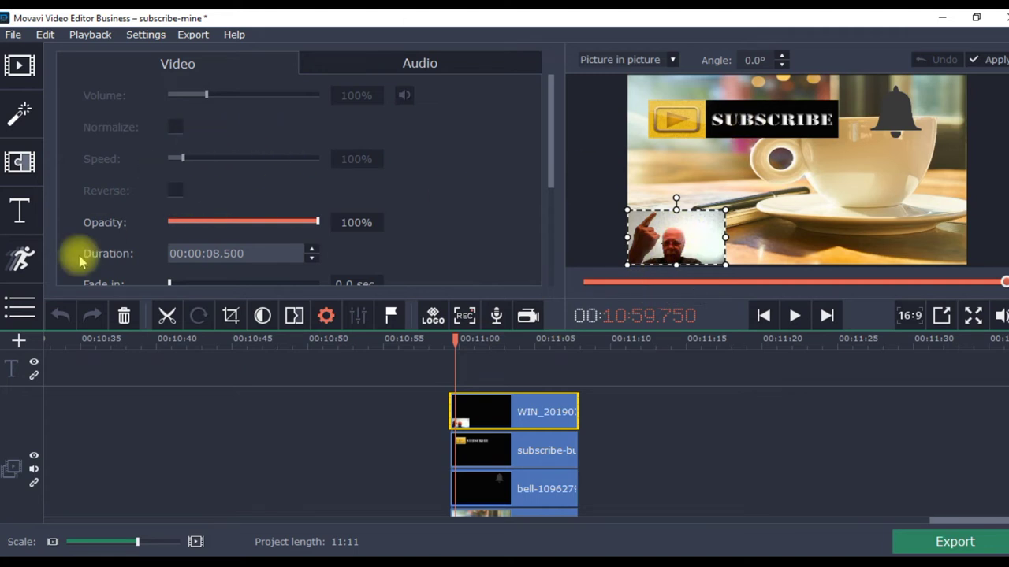
{"action": "left_click", "coordinate": [23, 261]}
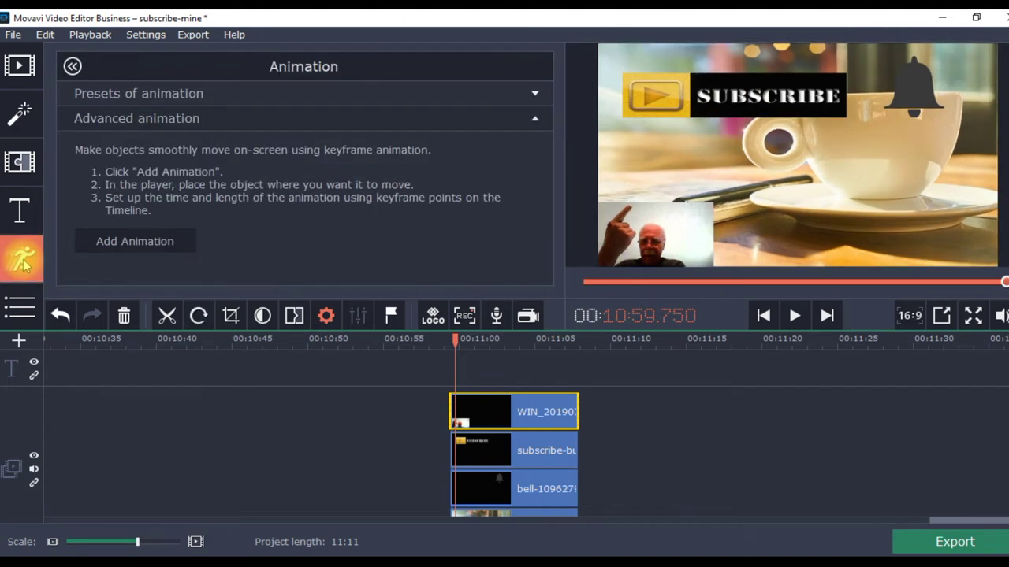
{"action": "left_click", "coordinate": [136, 242]}
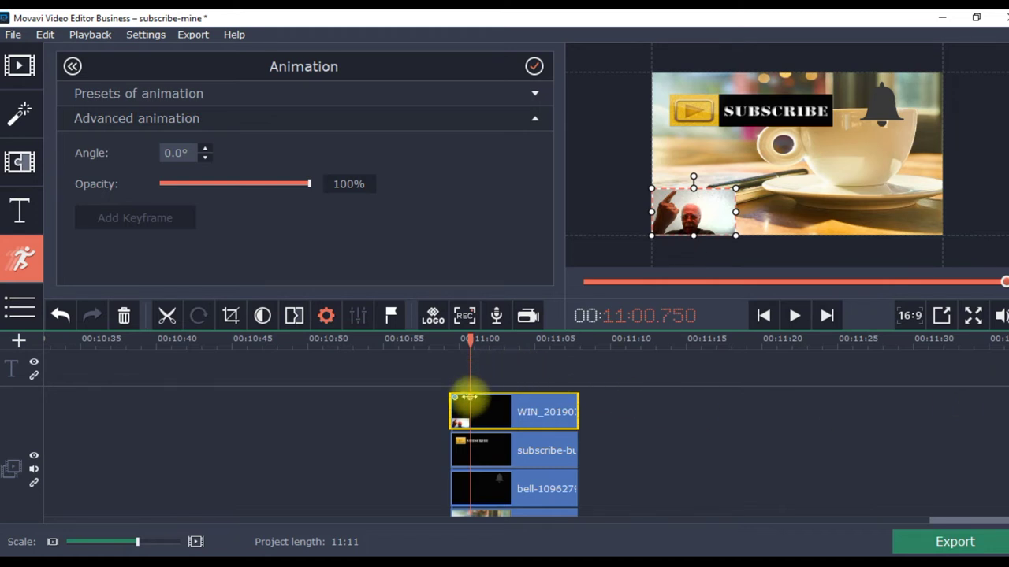
{"action": "left_click_drag", "start_coordinate": [700, 209], "coordinate": [768, 156]}
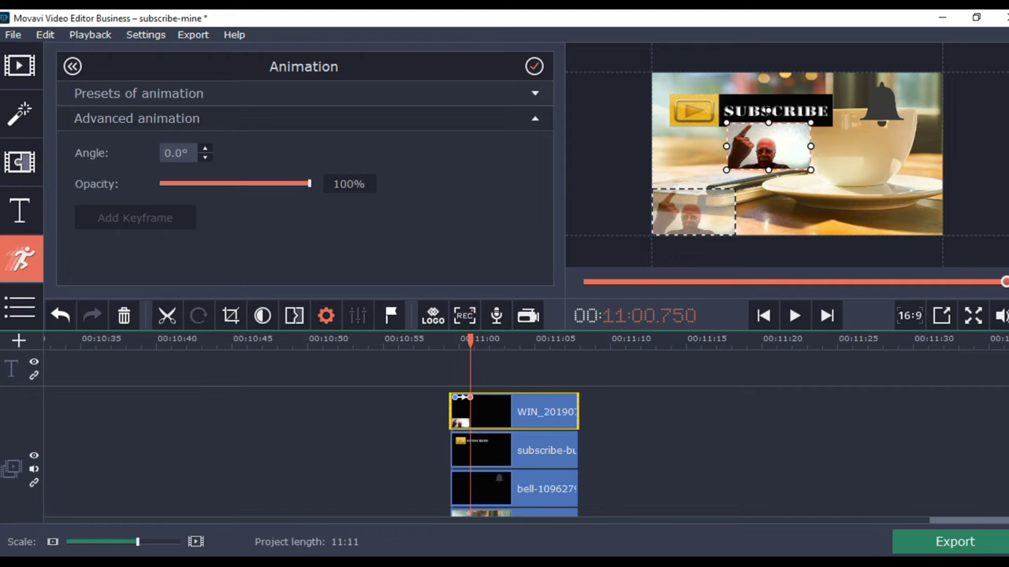
{"action": "scroll", "coordinate": [504, 433], "scroll_direction": "down", "scroll_amount": 1}
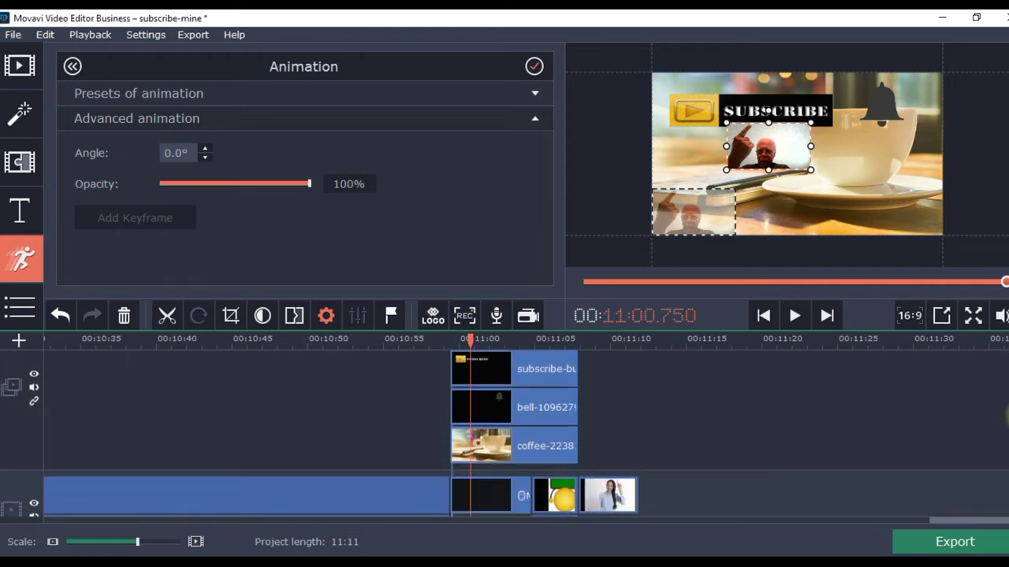
{"action": "scroll", "coordinate": [692, 465], "scroll_direction": "down", "scroll_amount": 4}
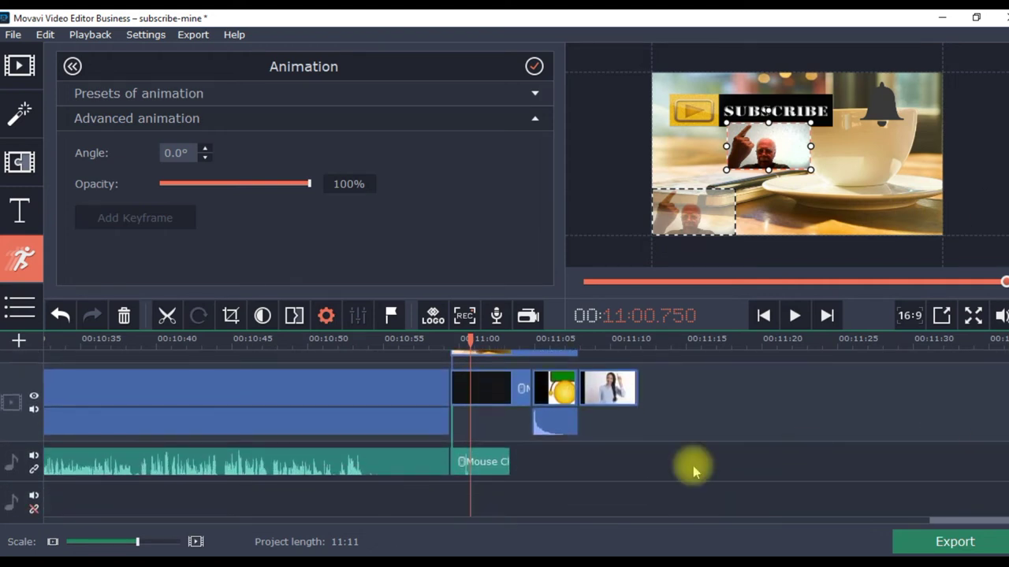
- Shift the Mouse Clicking clip, then scrub between 11:01.600 and 10:59.500 to check its timing
{"action": "left_click", "coordinate": [463, 468]}
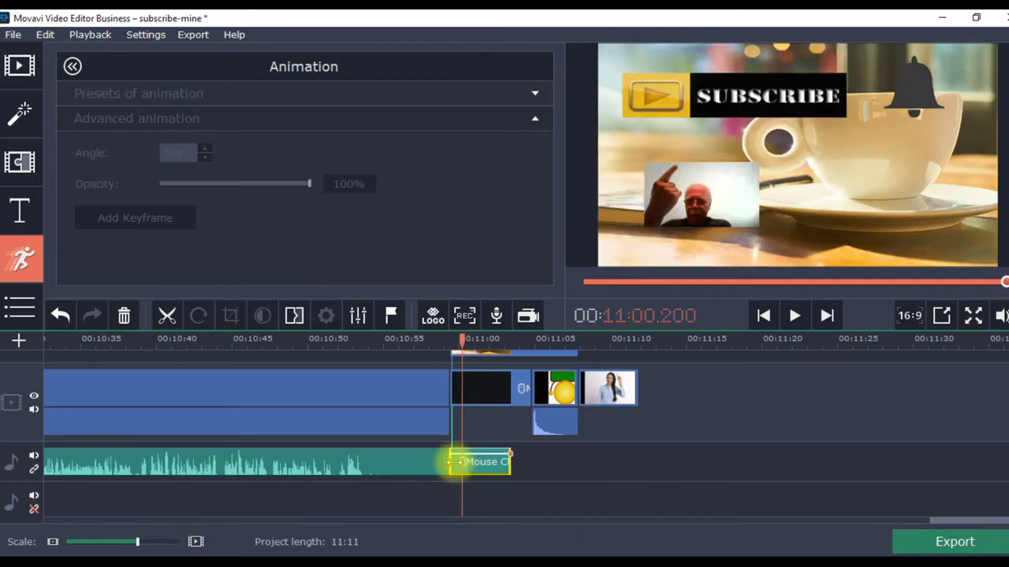
{"action": "left_click_drag", "start_coordinate": [483, 467], "coordinate": [490, 465]}
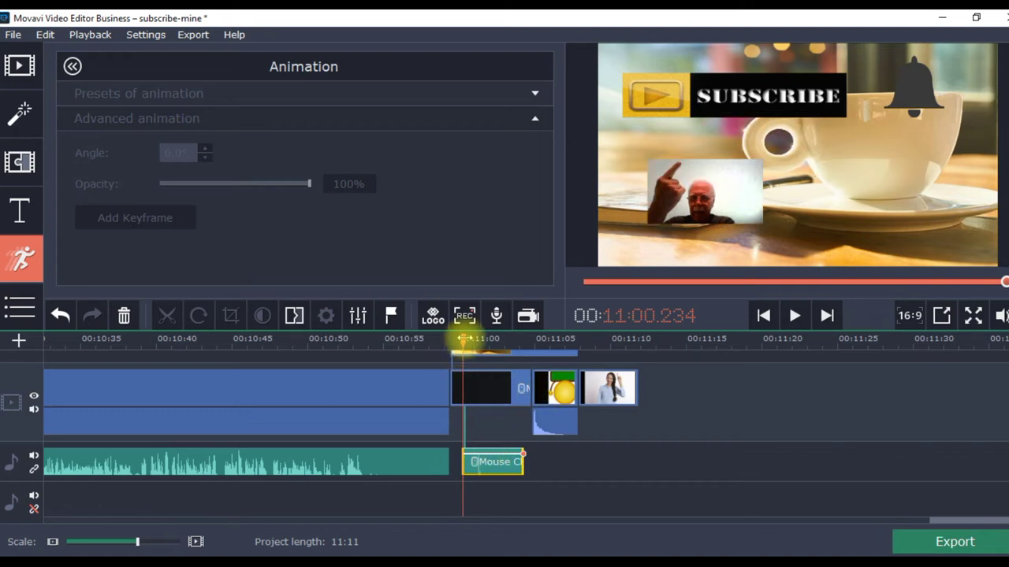
{"action": "left_click_drag", "start_coordinate": [462, 337], "coordinate": [483, 341]}
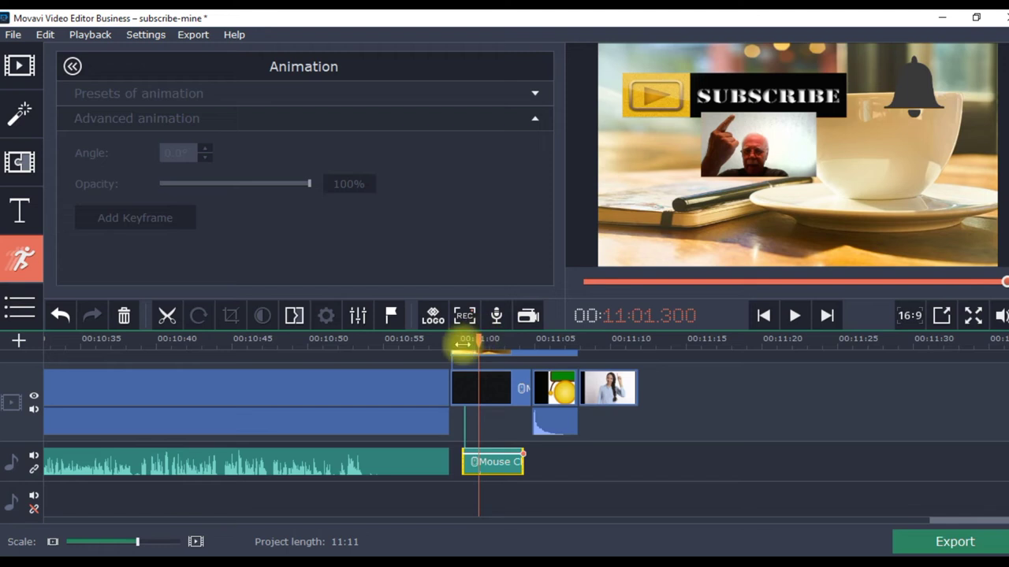
{"action": "left_click_drag", "start_coordinate": [480, 339], "coordinate": [452, 339]}
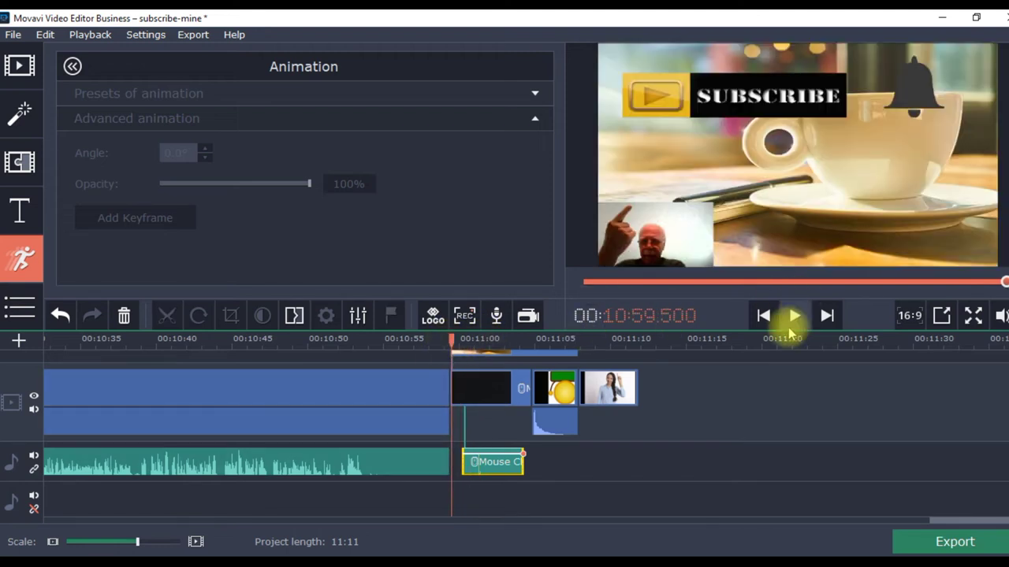
{"action": "left_click", "coordinate": [790, 386]}
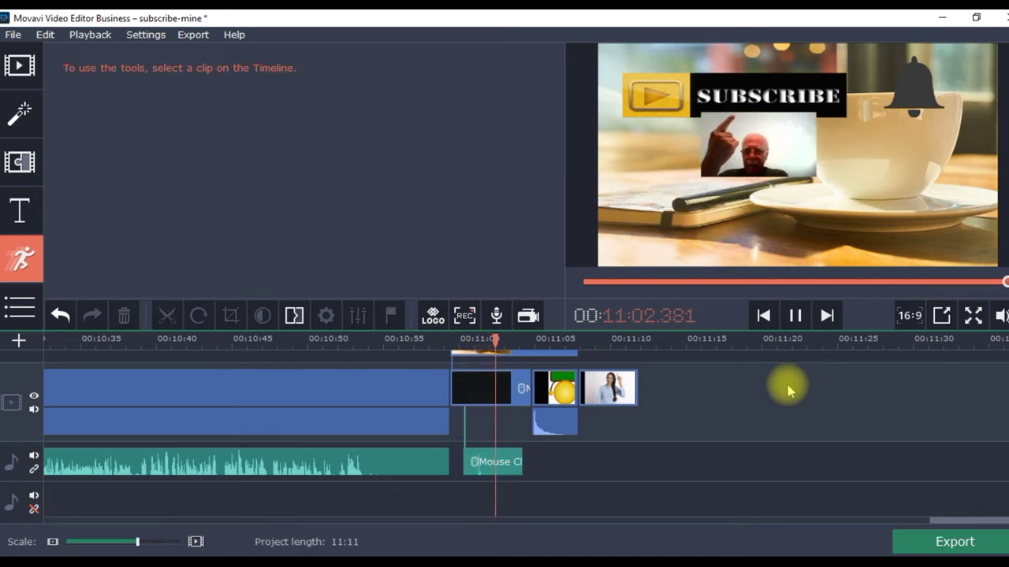
{"action": "left_click", "coordinate": [794, 315]}
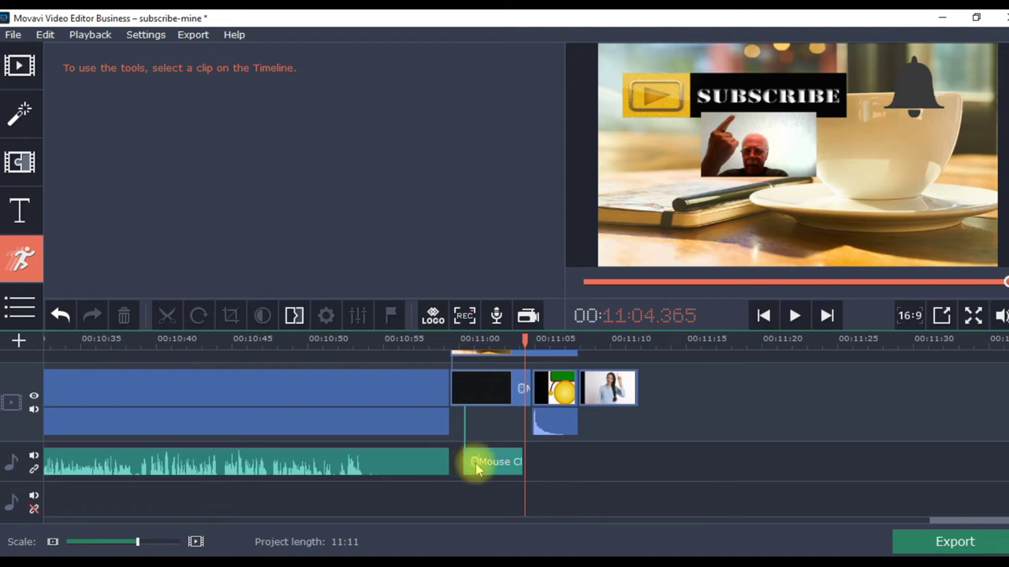
- Nudge the Mouse Clicking clip slightly earlier to about 10:59.9, replaying the intro to check
{"action": "left_click", "coordinate": [478, 469]}
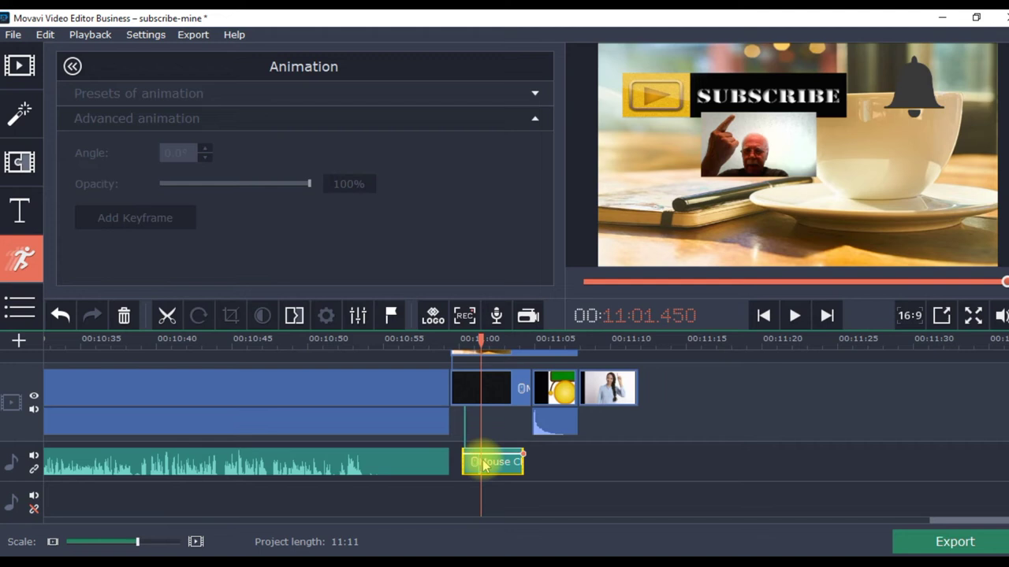
{"action": "left_click_drag", "start_coordinate": [488, 469], "coordinate": [491, 465]}
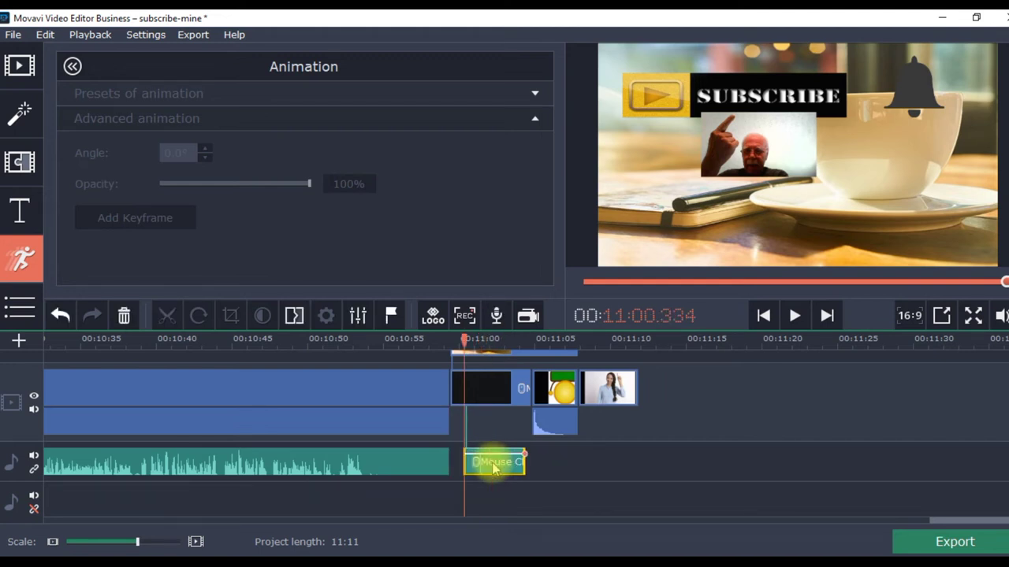
{"action": "left_click", "coordinate": [794, 317]}
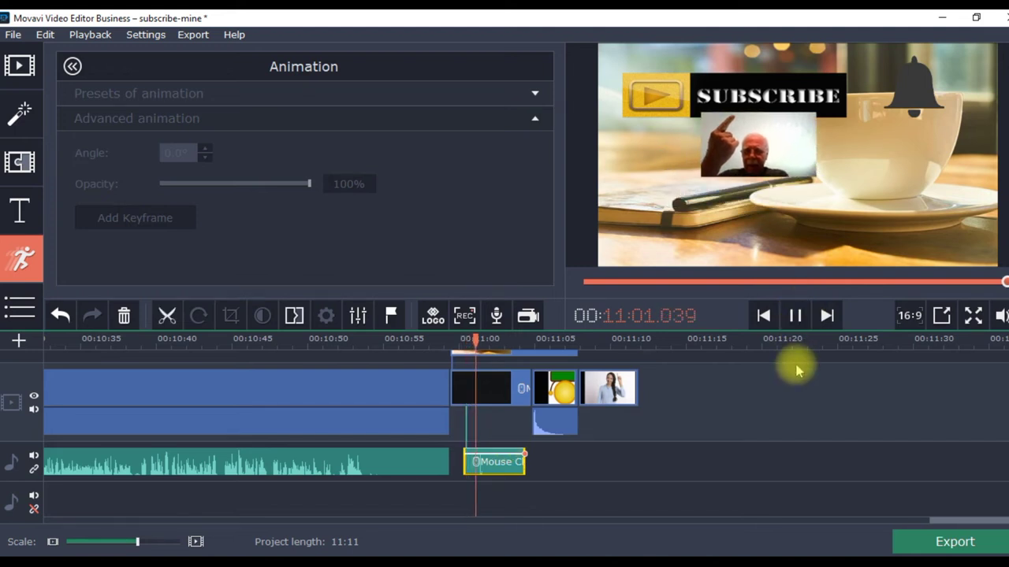
{"action": "left_click", "coordinate": [794, 367]}
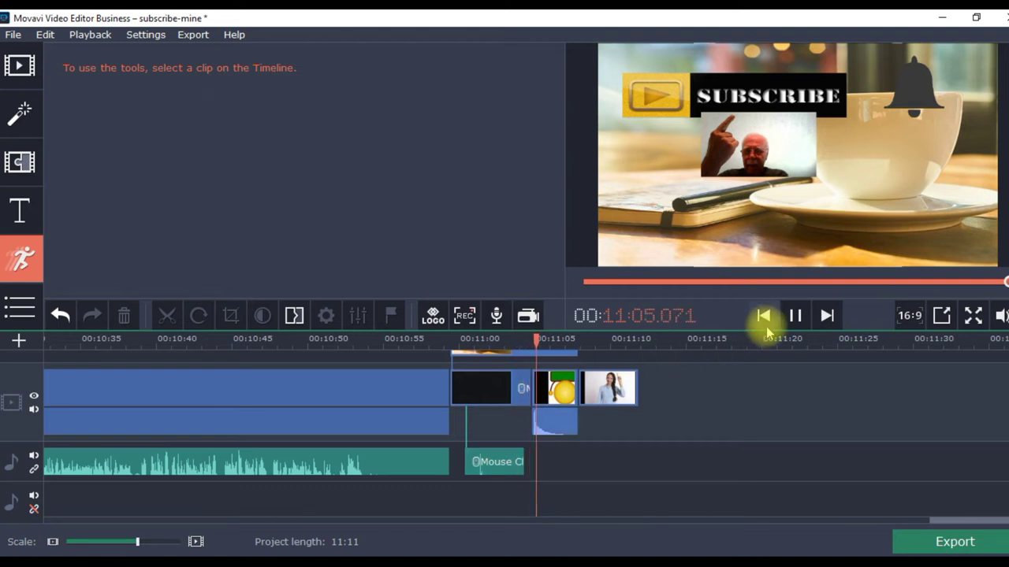
{"action": "left_click", "coordinate": [793, 317]}
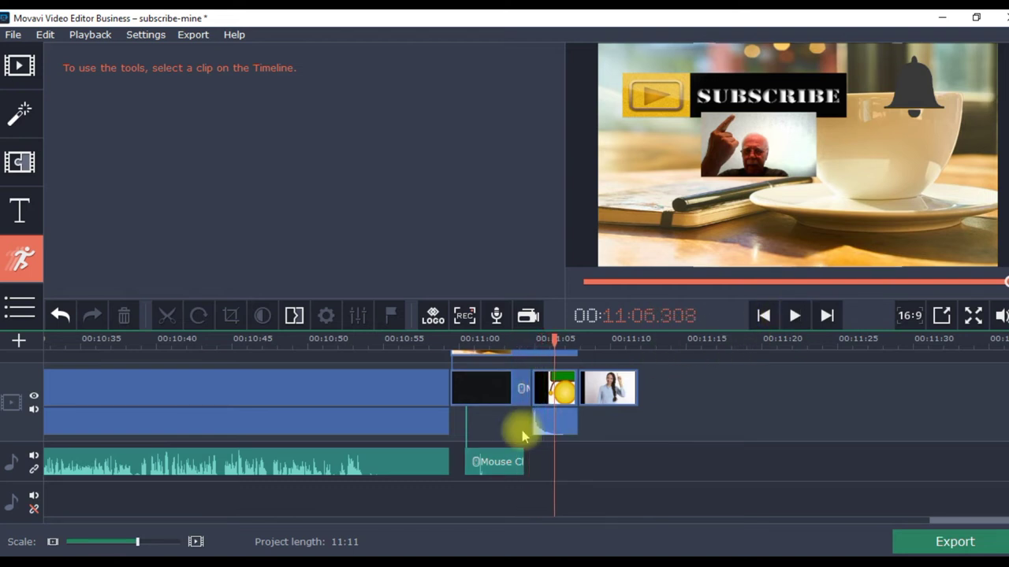
{"action": "left_click", "coordinate": [479, 464]}
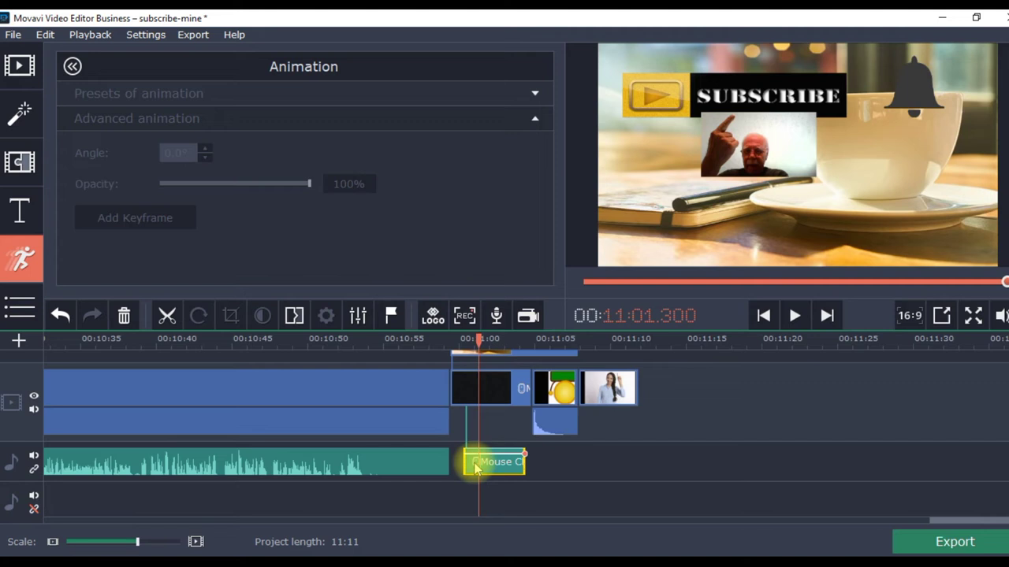
{"action": "left_click_drag", "start_coordinate": [474, 466], "coordinate": [472, 465]}
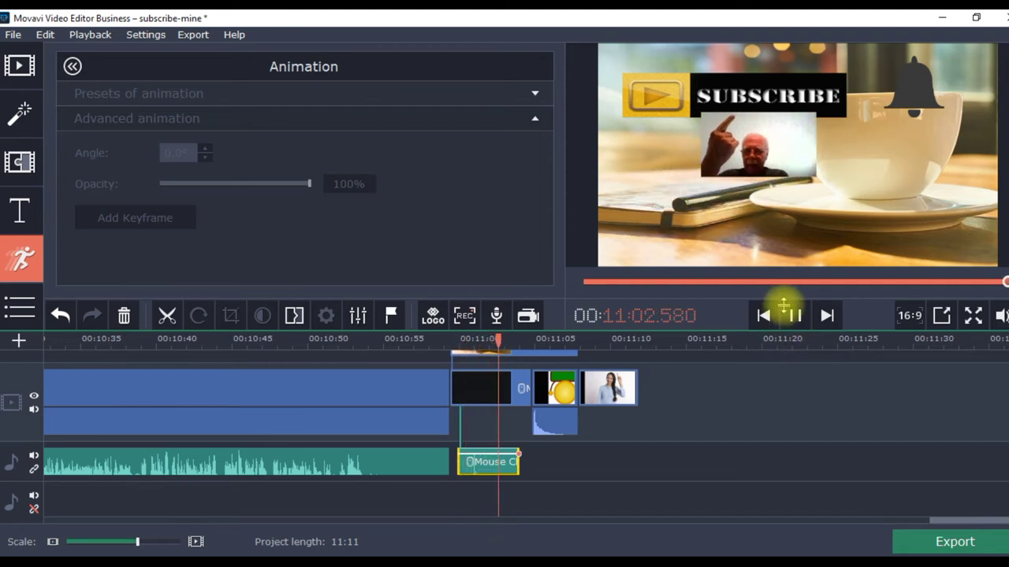
- Just after 11:00, add a webcam keyframe placing the overlay at the coffee scene's bottom centre
{"action": "left_click", "coordinate": [792, 315]}
{"action": "scroll", "coordinate": [1001, 441], "scroll_direction": "up", "scroll_amount": 5}
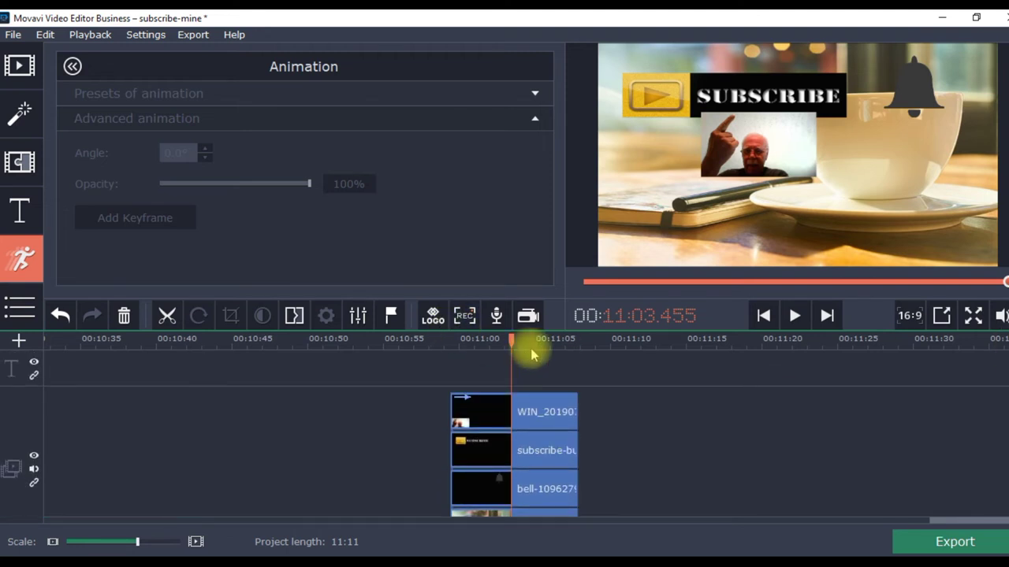
{"action": "left_click_drag", "start_coordinate": [512, 340], "coordinate": [466, 339]}
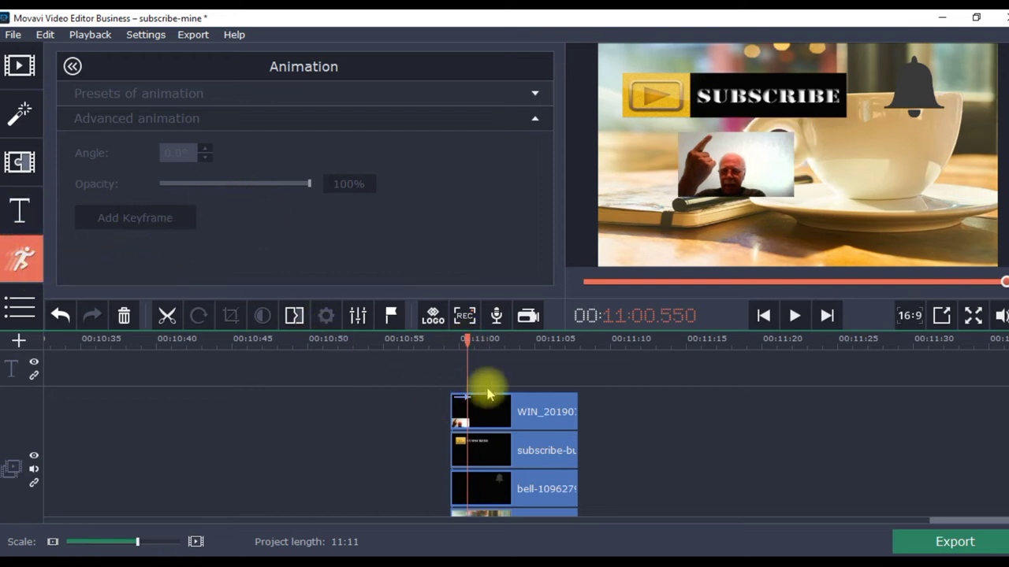
{"action": "left_click", "coordinate": [486, 404]}
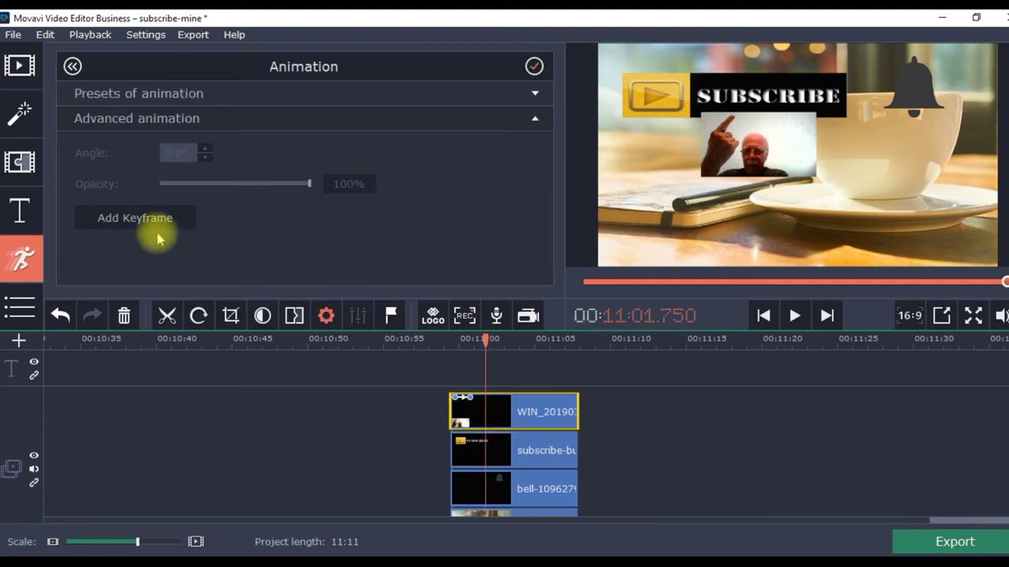
{"action": "left_click", "coordinate": [132, 216]}
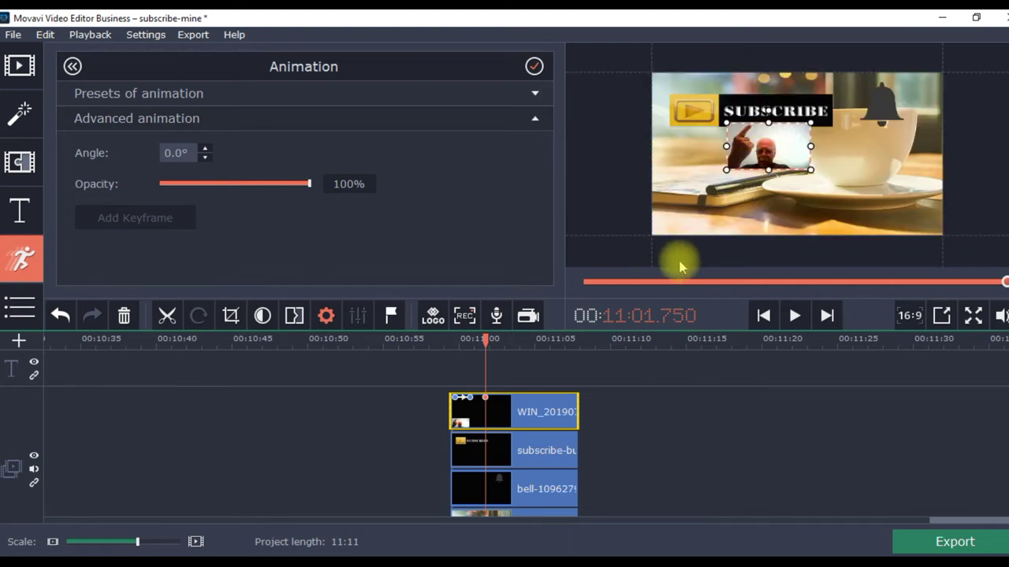
{"action": "left_click_drag", "start_coordinate": [756, 163], "coordinate": [814, 223]}
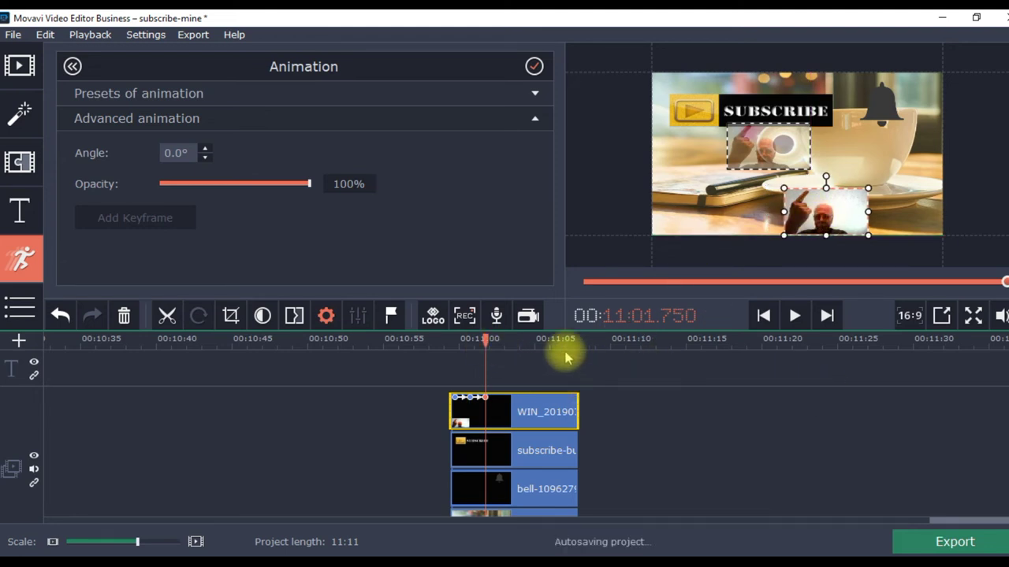
- Advance the playhead to about 11:05 for the next keyframe
{"action": "left_click_drag", "start_coordinate": [484, 339], "coordinate": [520, 339]}
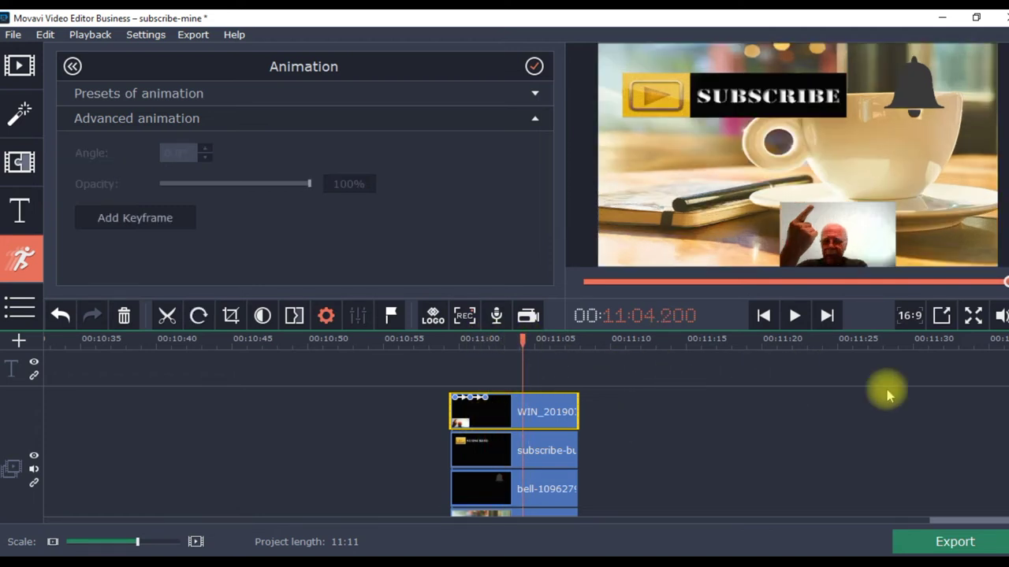
{"action": "scroll", "coordinate": [504, 433], "scroll_direction": "down", "scroll_amount": 4}
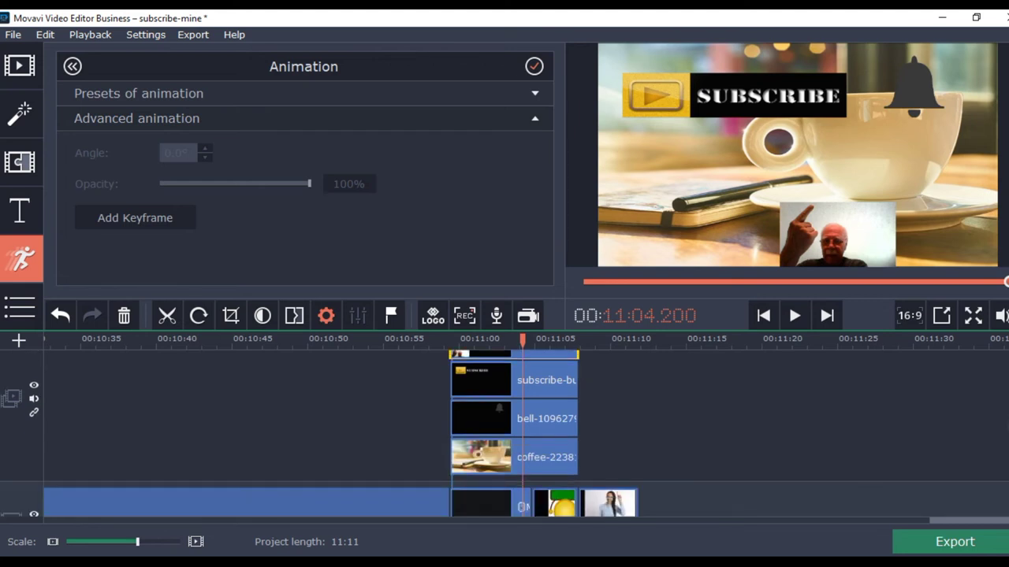
{"action": "scroll", "coordinate": [505, 433], "scroll_direction": "up", "scroll_amount": 1}
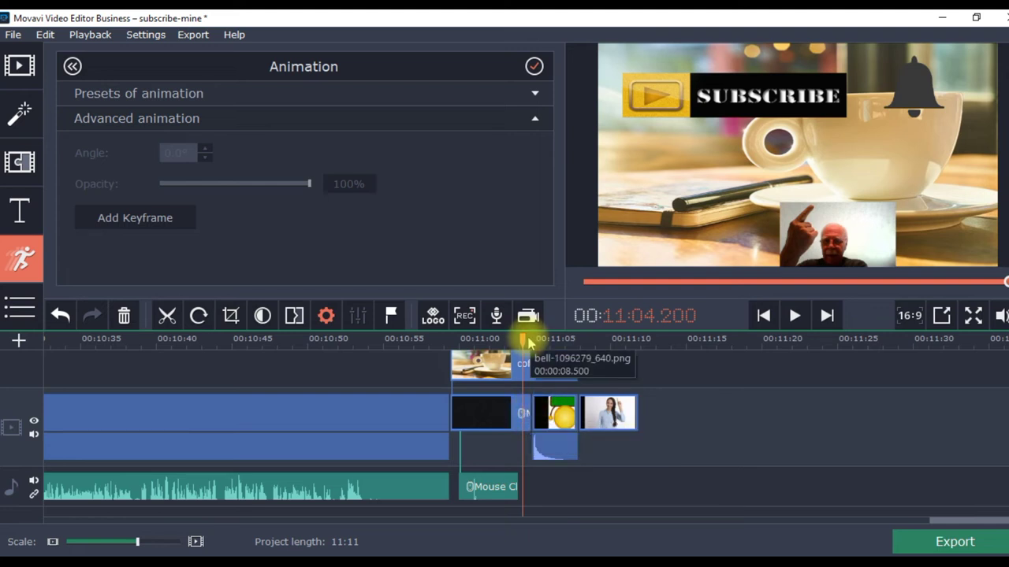
{"action": "left_click_drag", "start_coordinate": [527, 344], "coordinate": [534, 339]}
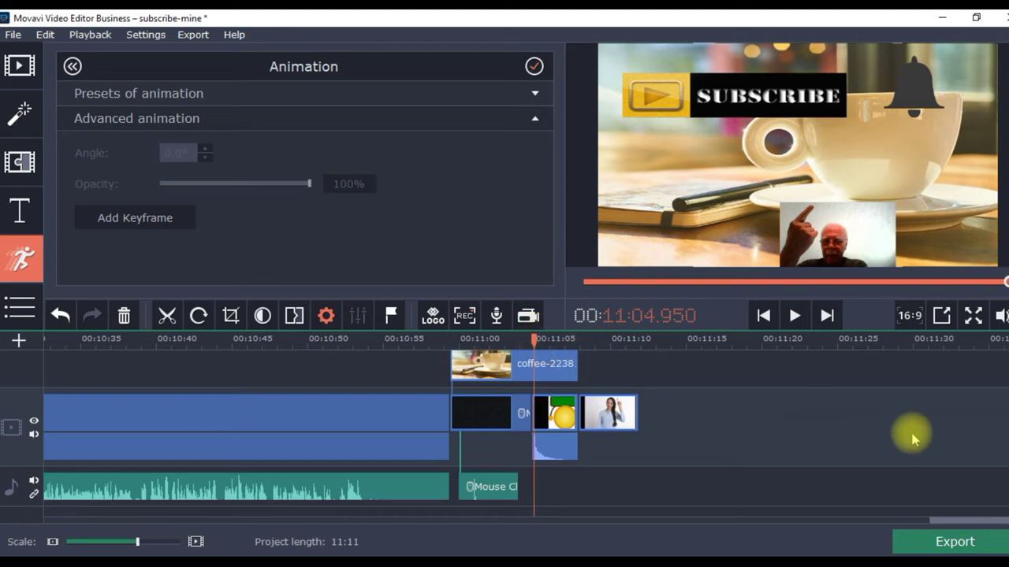
{"action": "scroll", "coordinate": [1005, 425], "scroll_direction": "up", "scroll_amount": 5}
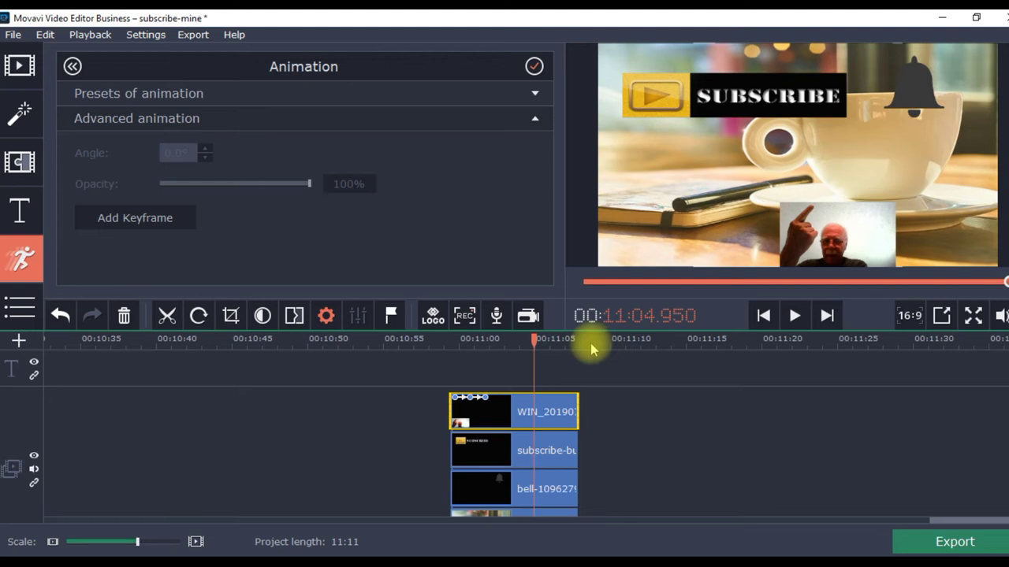
- Add a webcam keyframe at 11:04.950 moving the overlay up beside the bell, then review it
{"action": "left_click", "coordinate": [146, 217]}
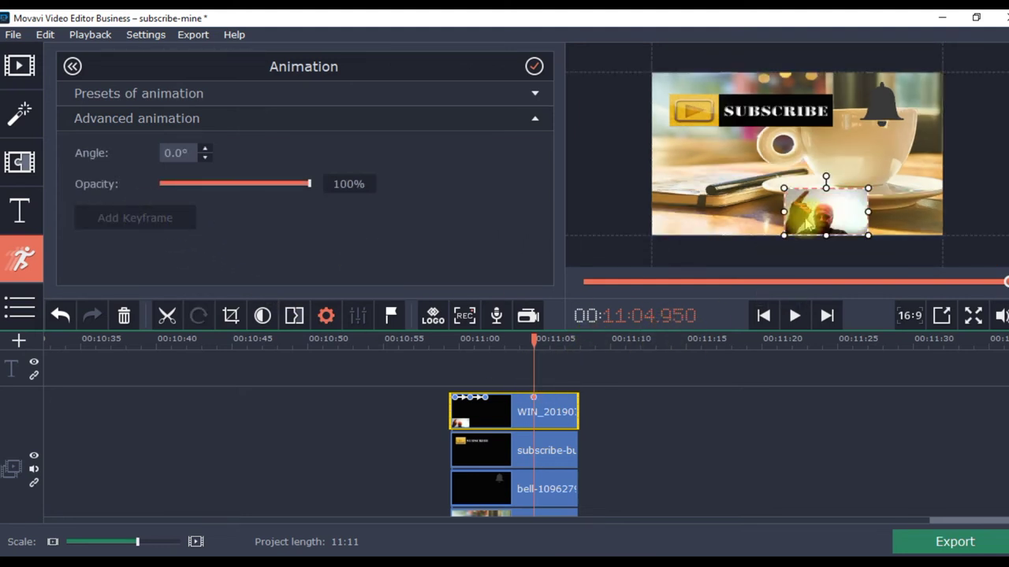
{"action": "left_click_drag", "start_coordinate": [810, 224], "coordinate": [868, 156]}
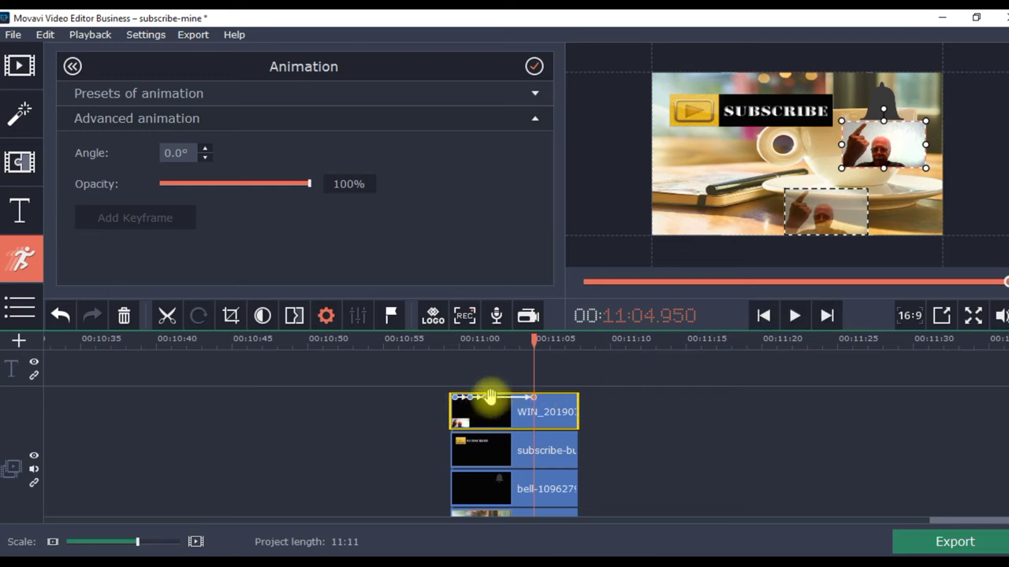
{"action": "left_click_drag", "start_coordinate": [484, 401], "coordinate": [501, 397]}
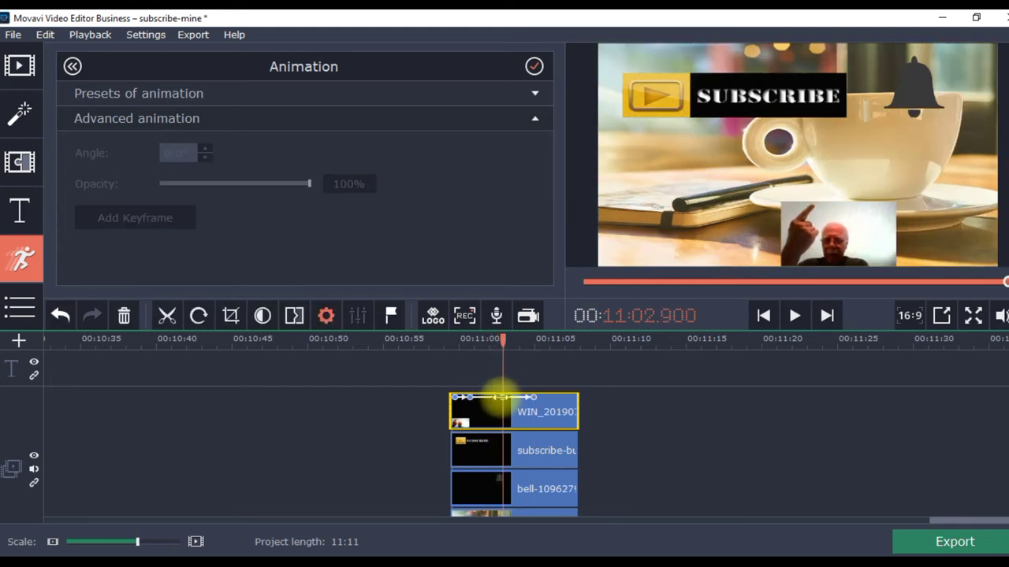
{"action": "left_click", "coordinate": [498, 394]}
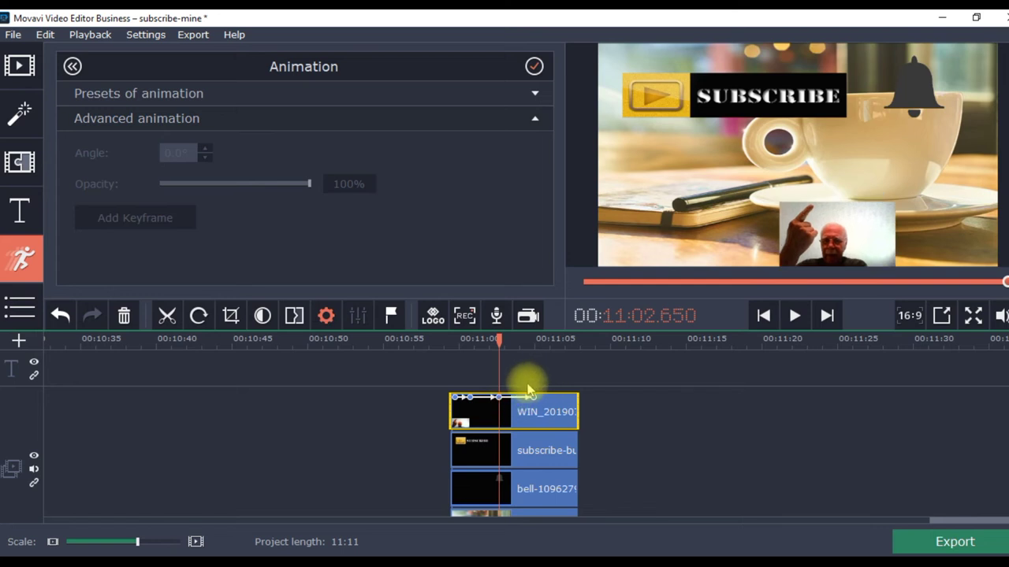
- At 11:07.050, add a keyframe placing the webcam overlay in the bottom-right corner
{"action": "left_click", "coordinate": [499, 339]}
{"action": "left_click", "coordinate": [546, 340]}
{"action": "left_click_drag", "start_coordinate": [545, 341], "coordinate": [565, 341]}
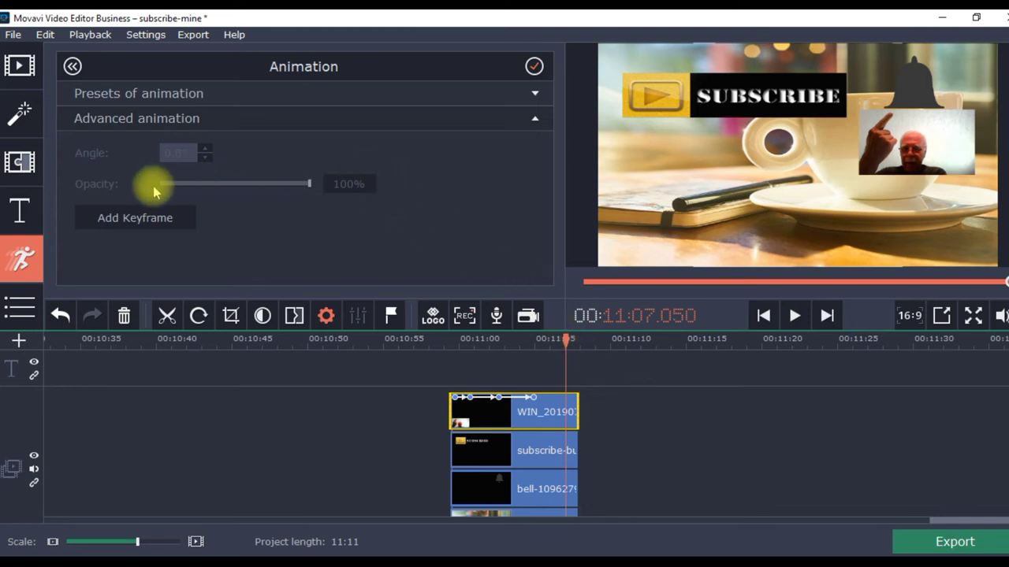
{"action": "left_click", "coordinate": [122, 222]}
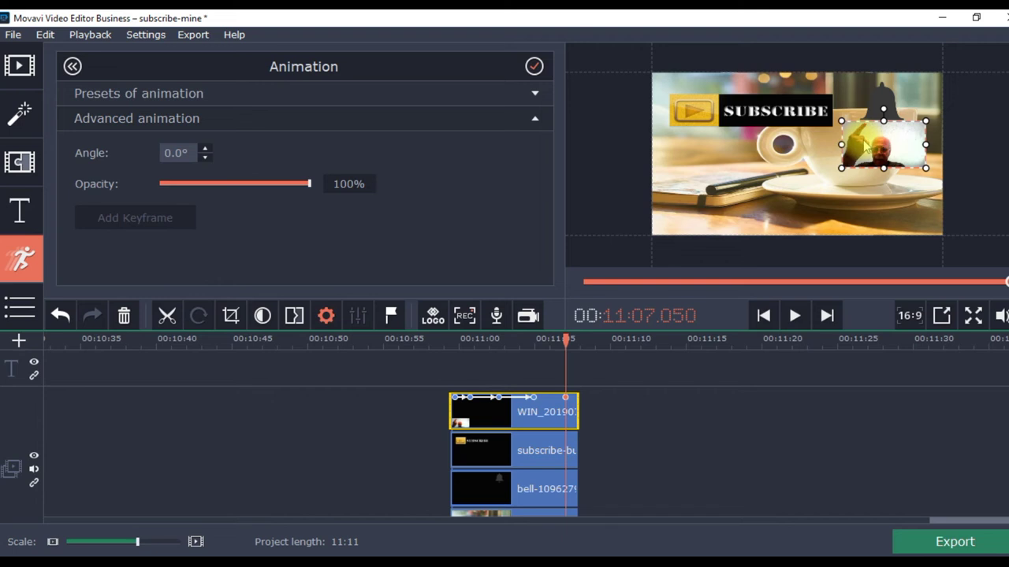
{"action": "left_click_drag", "start_coordinate": [867, 145], "coordinate": [884, 223]}
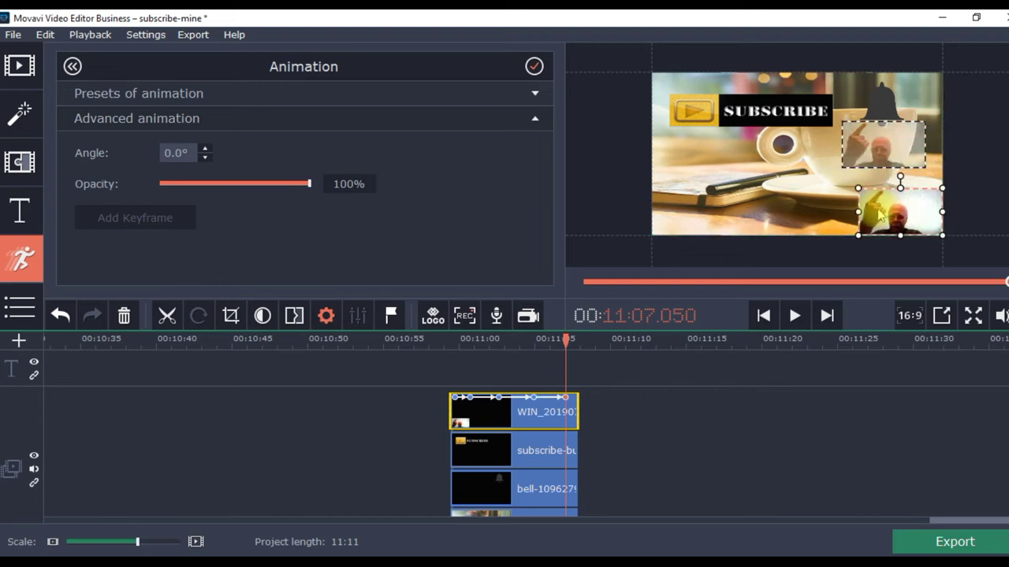
{"action": "left_click", "coordinate": [806, 349]}
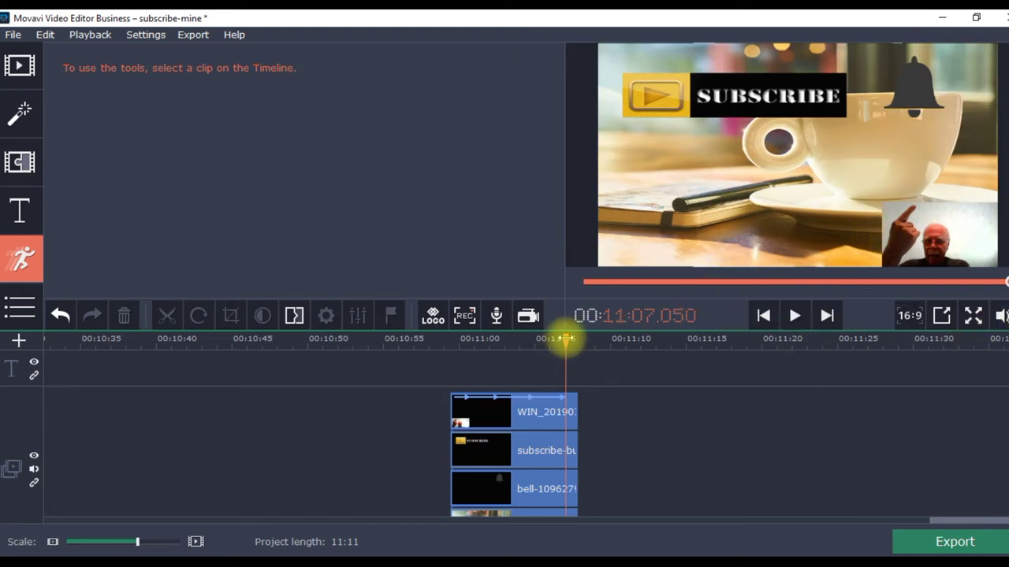
- Preview the intro from just before 11:00, then delete the final woman-pointing clip
{"action": "left_click_drag", "start_coordinate": [541, 334], "coordinate": [457, 338]}
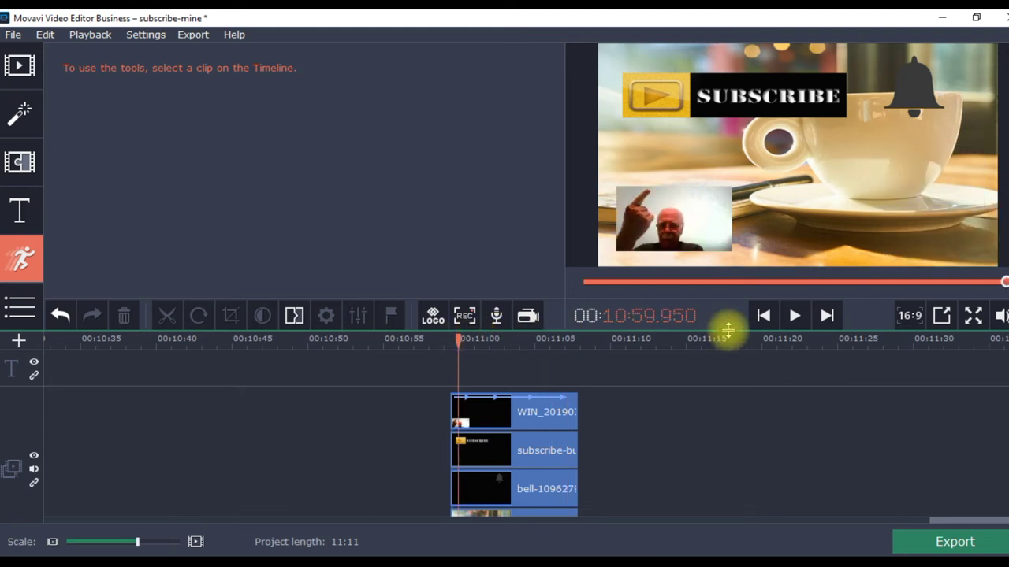
{"action": "left_click", "coordinate": [794, 315]}
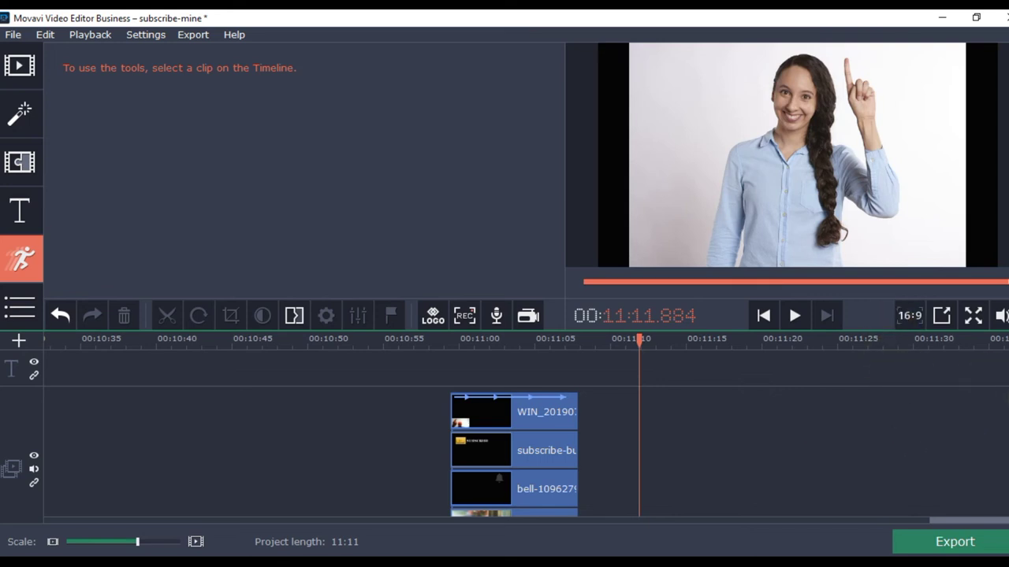
{"action": "scroll", "coordinate": [1005, 386], "scroll_direction": "down", "scroll_amount": 3}
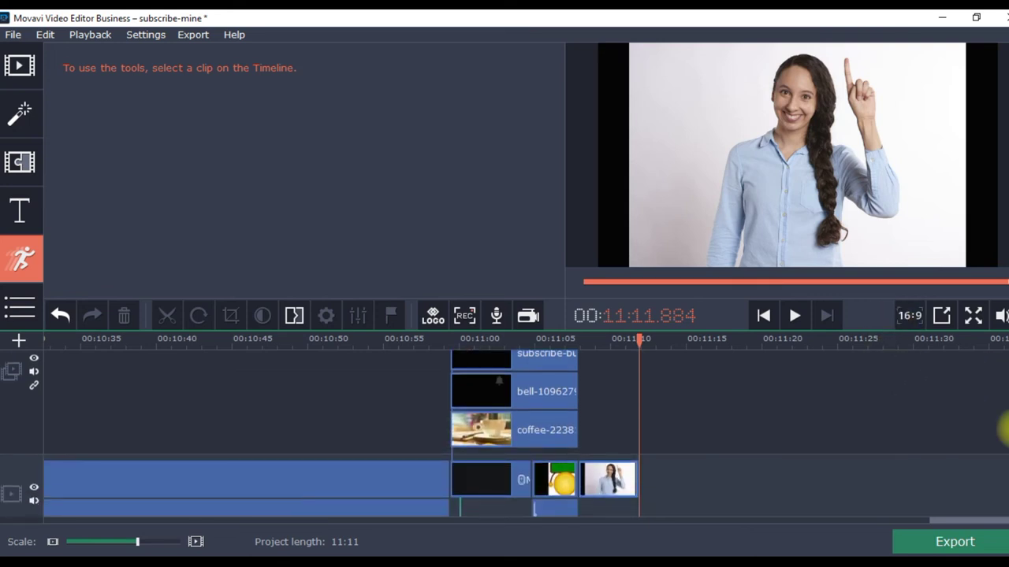
{"action": "left_click", "coordinate": [617, 481]}
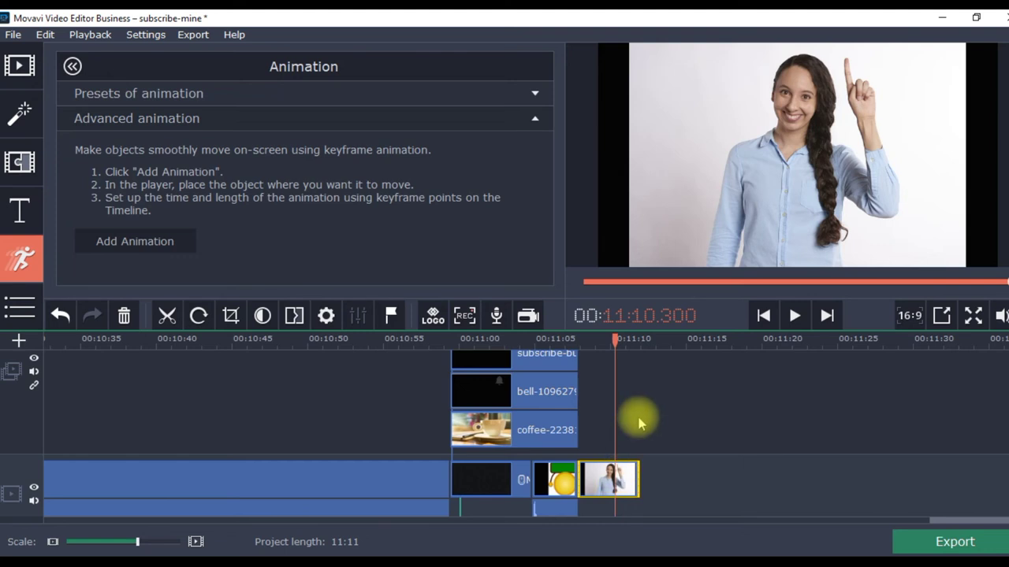
{"action": "left_click", "coordinate": [124, 316]}
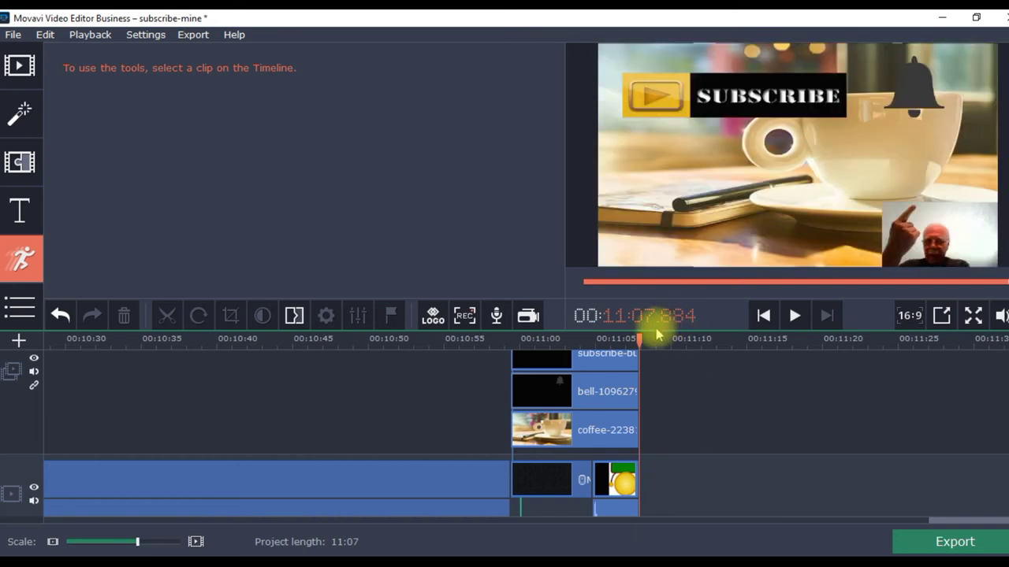
- Replay the finished intro from just before 11:00
{"action": "key", "text": "space"}
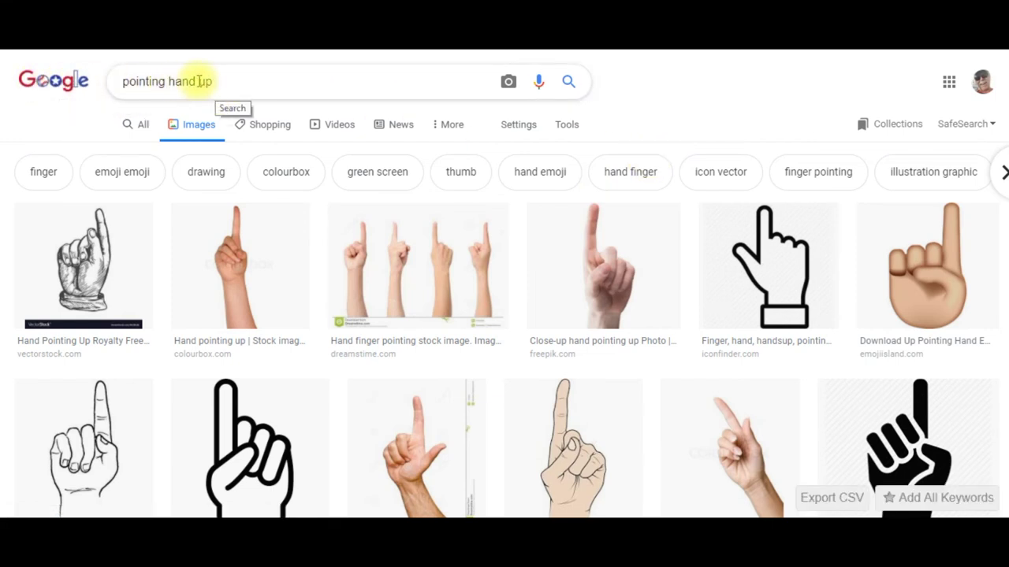
- Filter the 'pointing hand up' image results by usage rights to 'Labeled for reuse'
{"action": "left_click", "coordinate": [568, 130]}
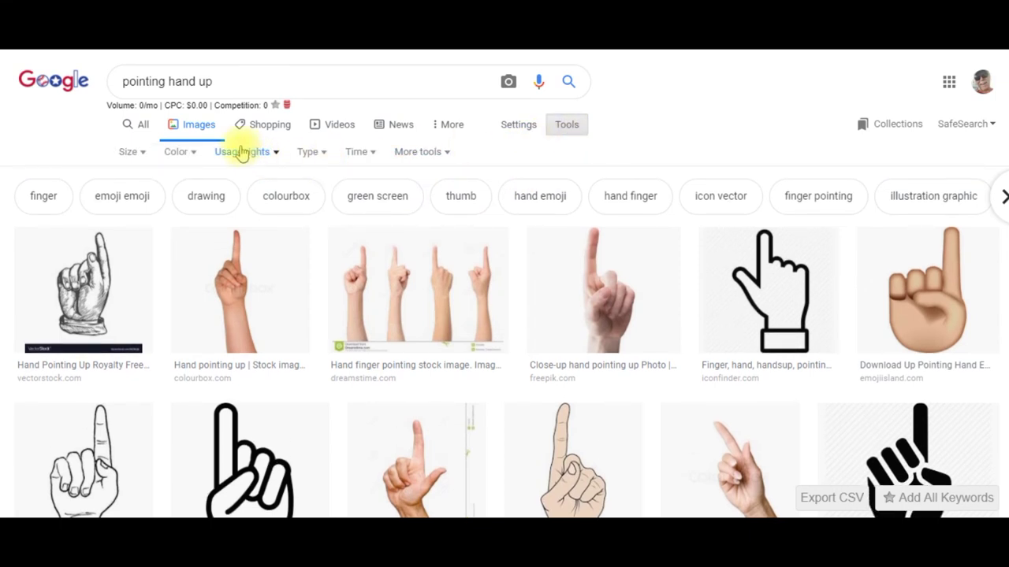
{"action": "left_click", "coordinate": [242, 154]}
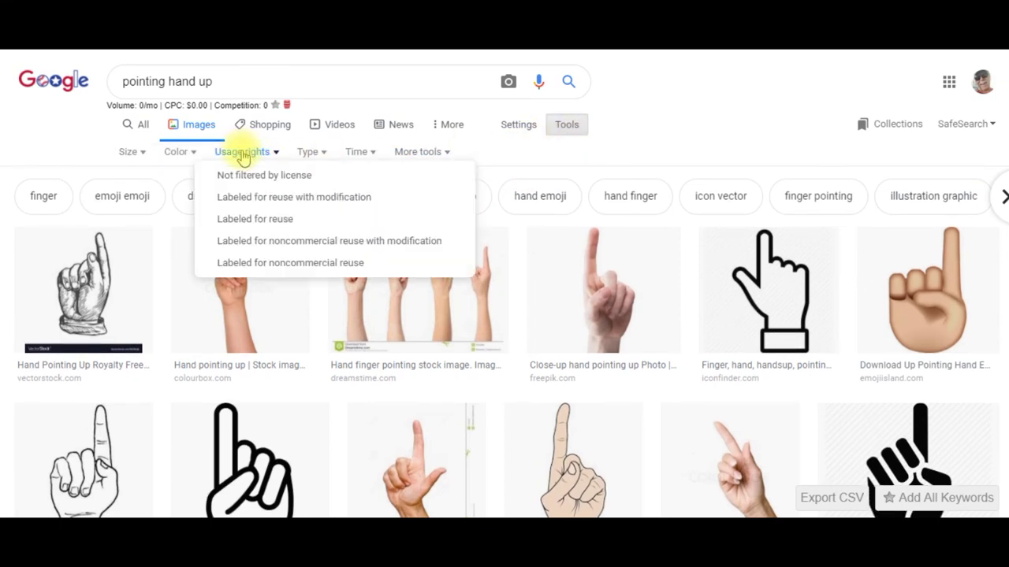
{"action": "left_click", "coordinate": [240, 225]}
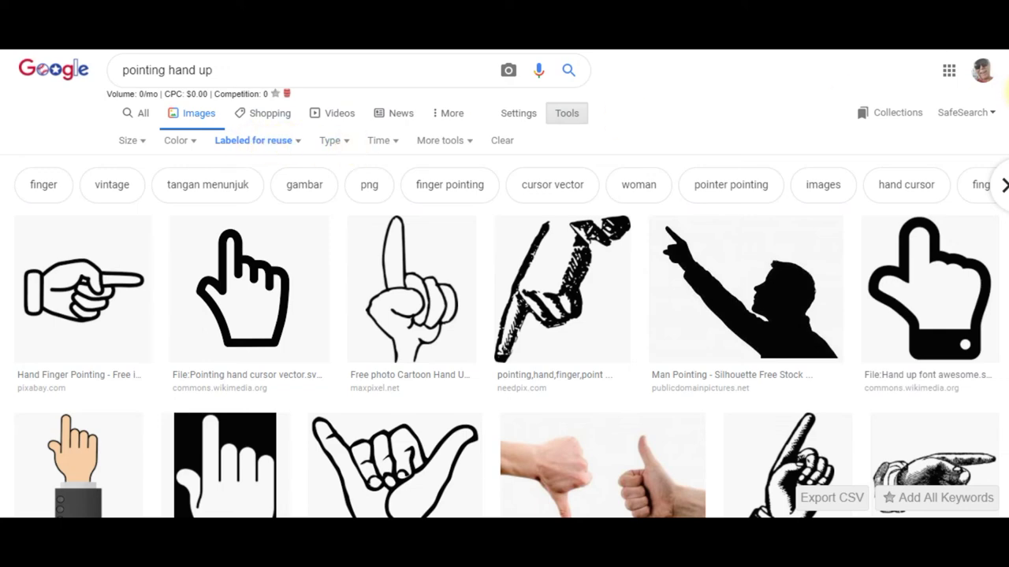
{"action": "scroll", "coordinate": [504, 316], "scroll_direction": "down", "scroll_amount": 5}
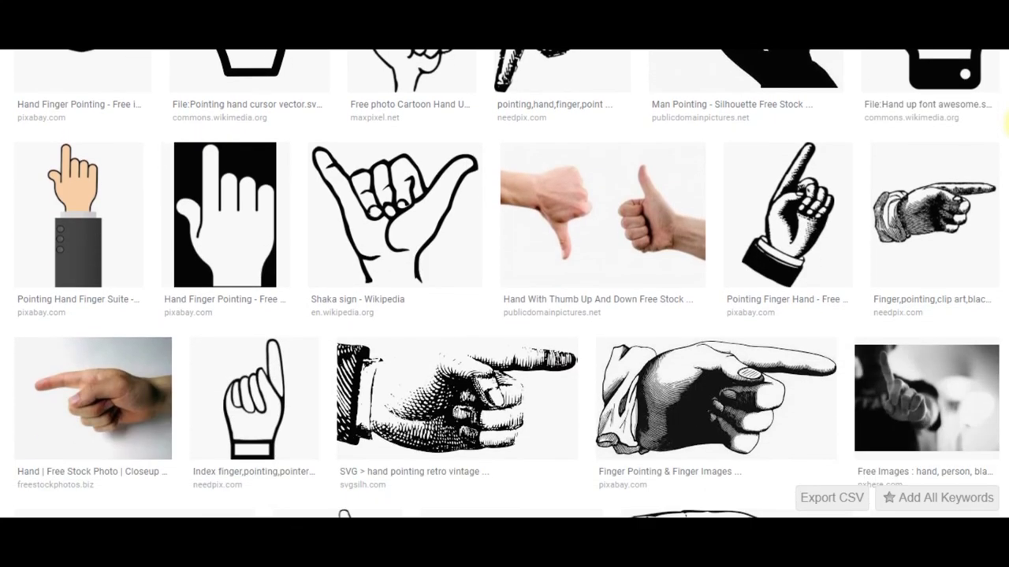